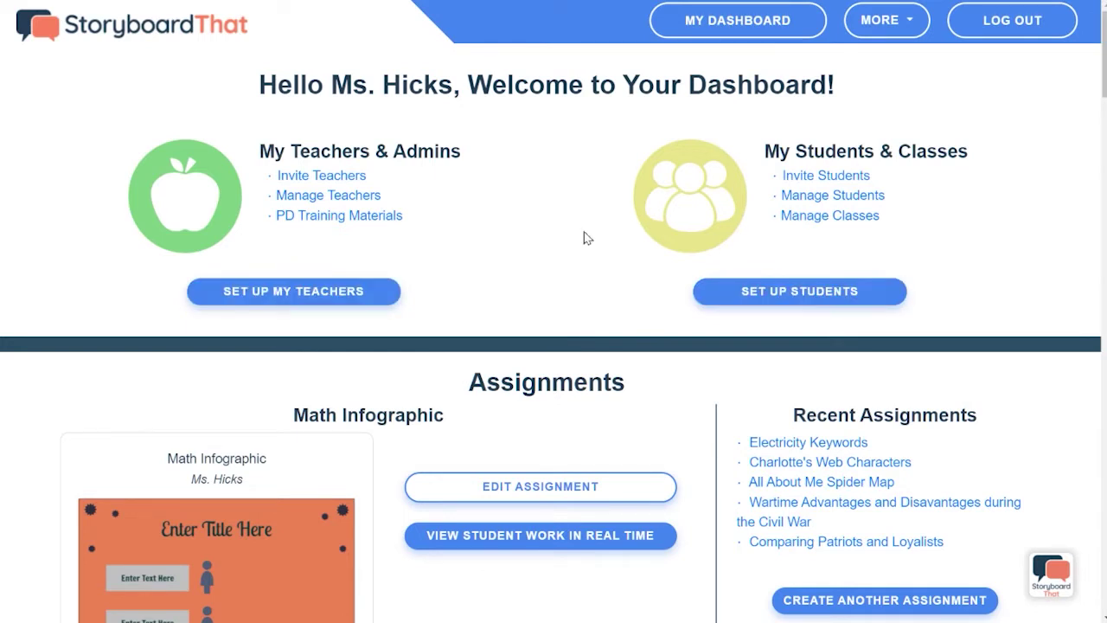
Scroll the teacher dashboard past Assignments down to the Teacher Resources search and library links.
scroll(587, 238, "down", 2)
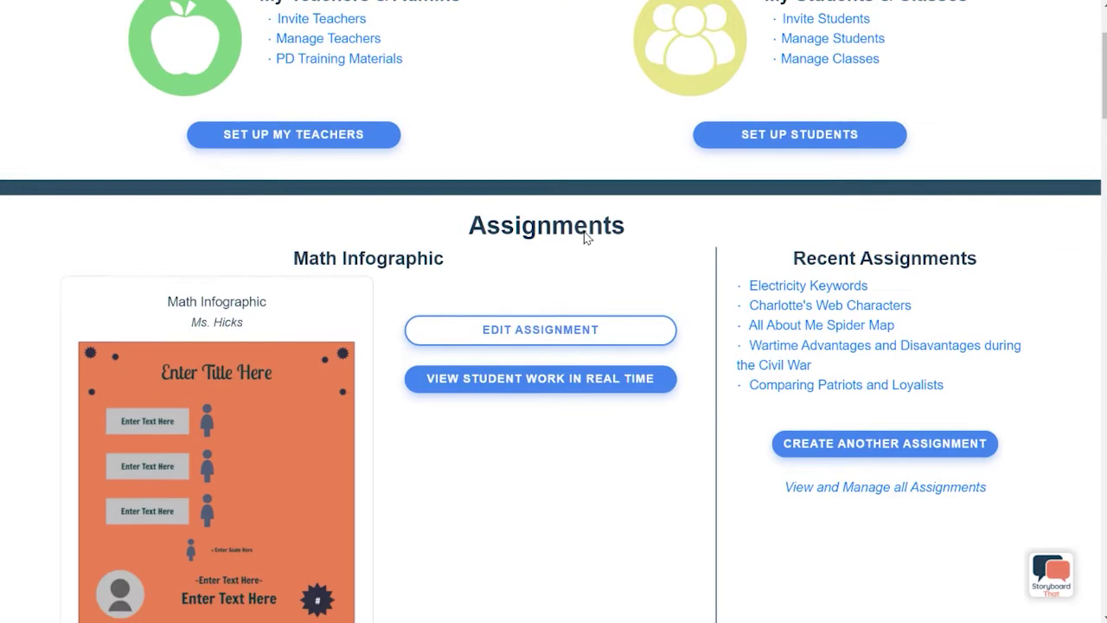
scroll(587, 238, "down", 1)
scroll(587, 238, "down", 2)
scroll(587, 238, "down", 2)
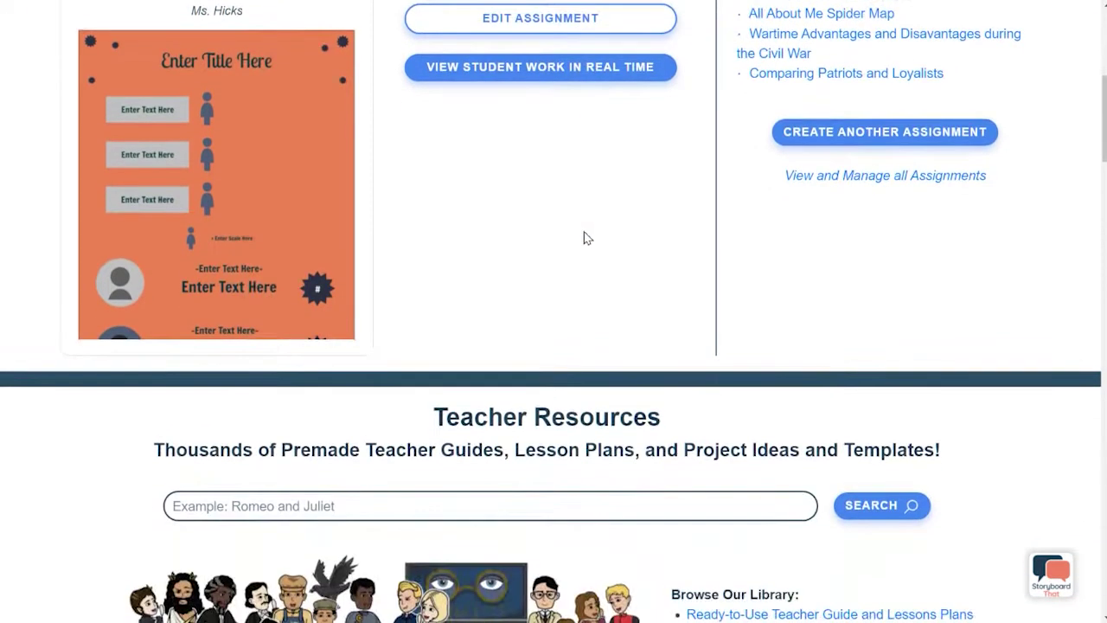
scroll(587, 238, "down", 1)
scroll(587, 237, "down", 1)
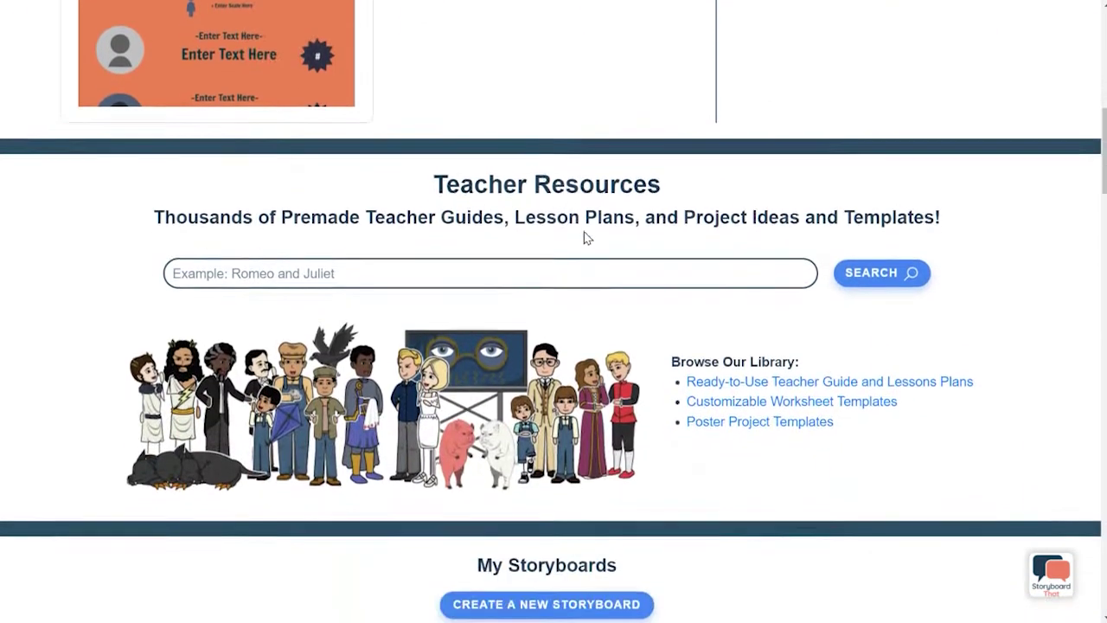
scroll(587, 238, "down", 1)
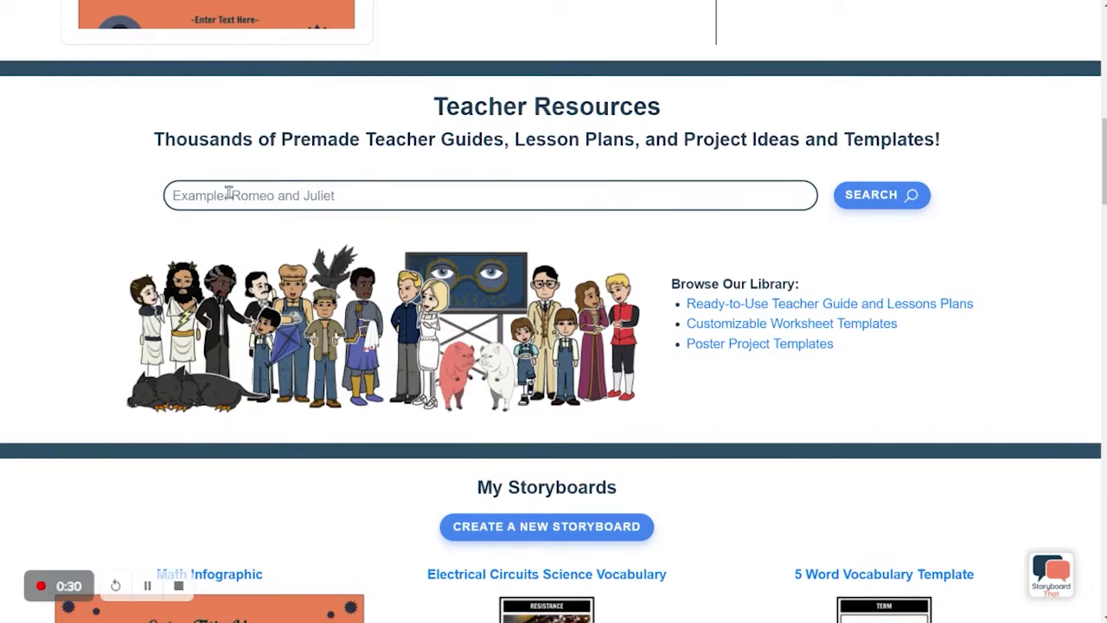
Open 'Ready-to-Use Teacher Guide and Lessons Plans' and scroll to the Lesson Plans and Activities by school level.
left_click(814, 304)
scroll(838, 240, "down", 3)
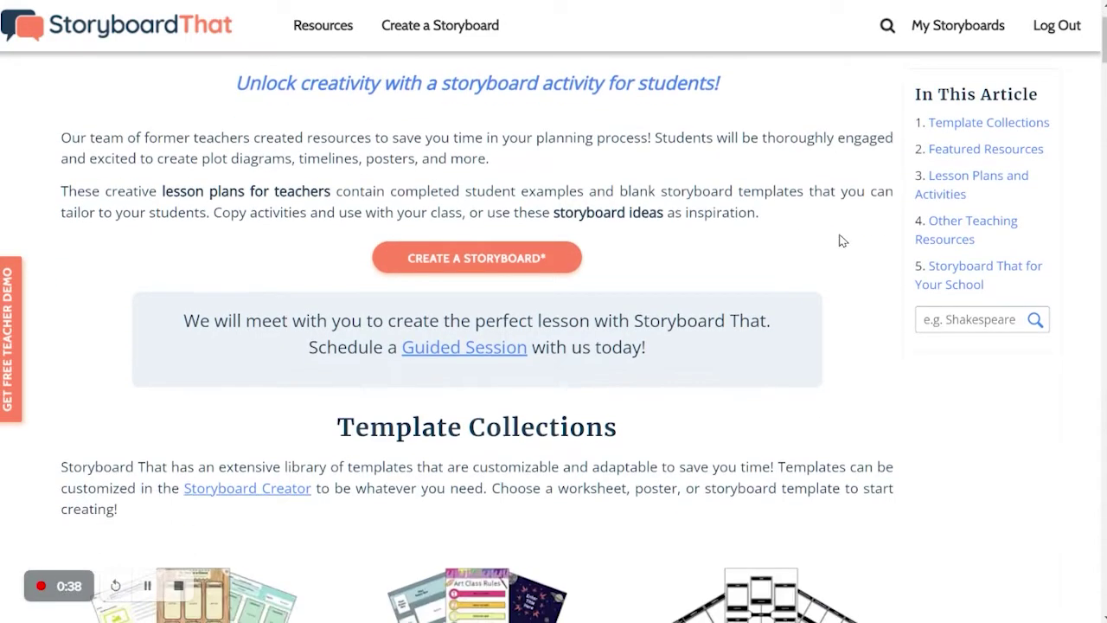
scroll(838, 240, "down", 1)
scroll(838, 239, "down", 2)
scroll(838, 239, "down", 3)
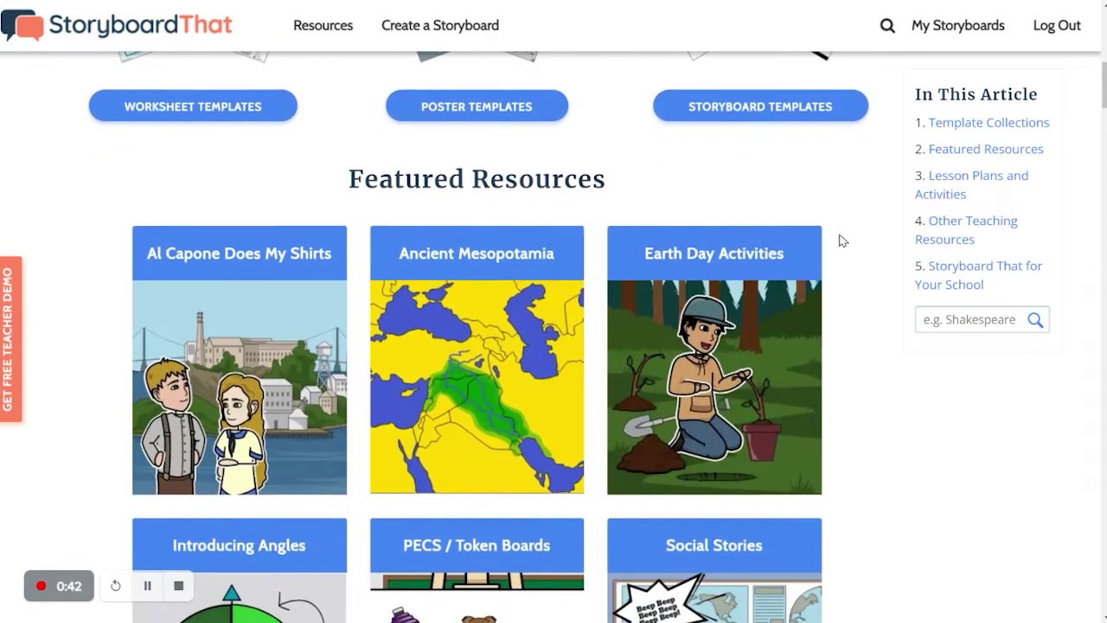
scroll(838, 239, "down", 6)
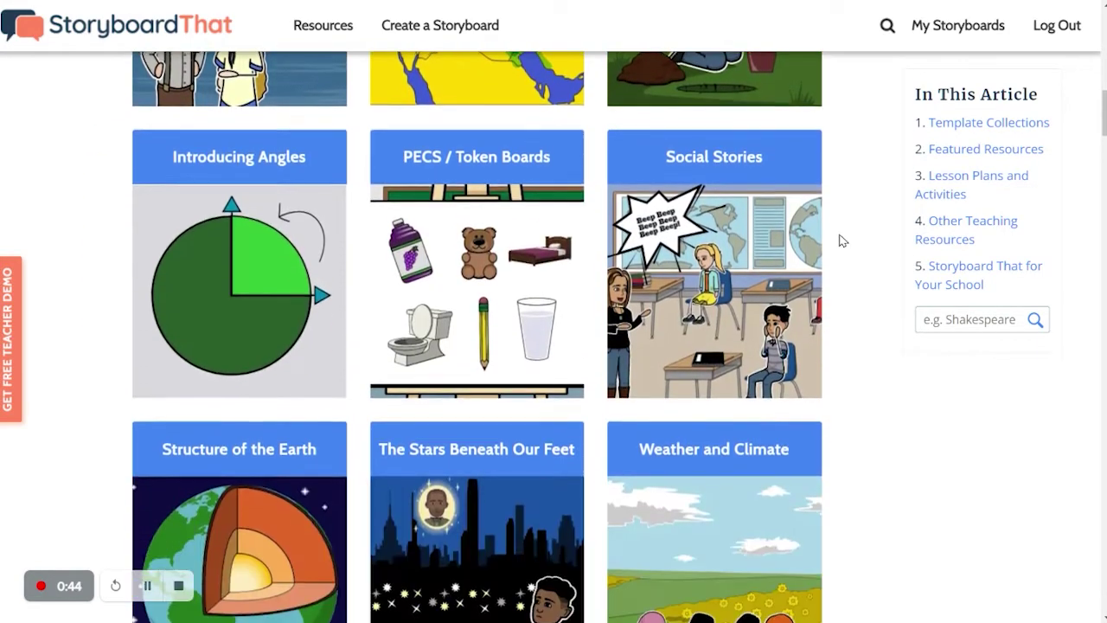
scroll(843, 240, "down", 6)
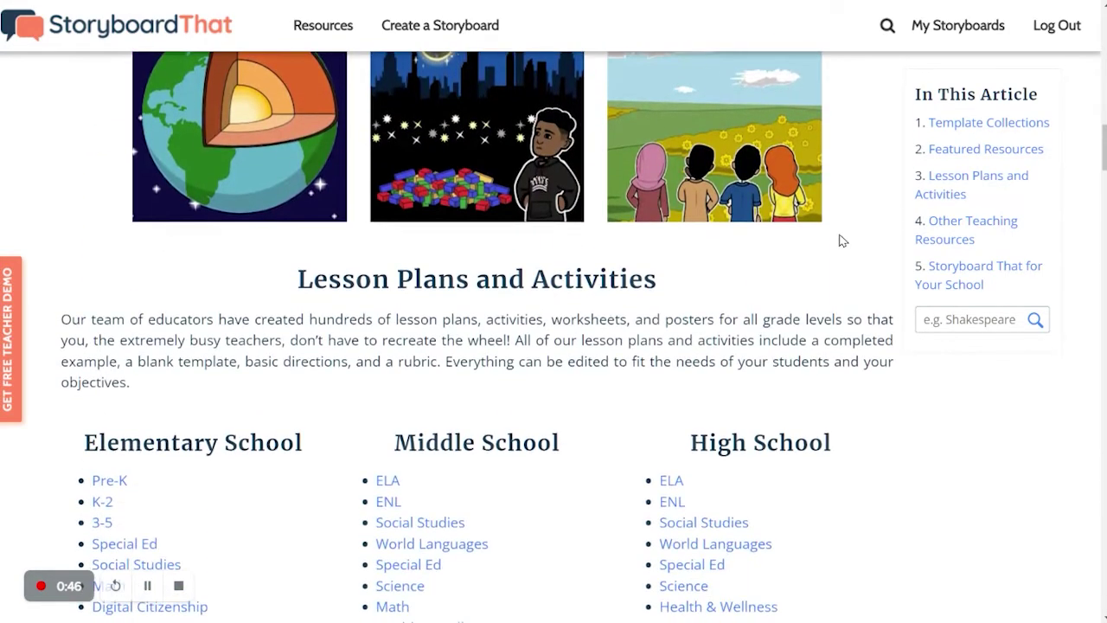
scroll(843, 241, "down", 2)
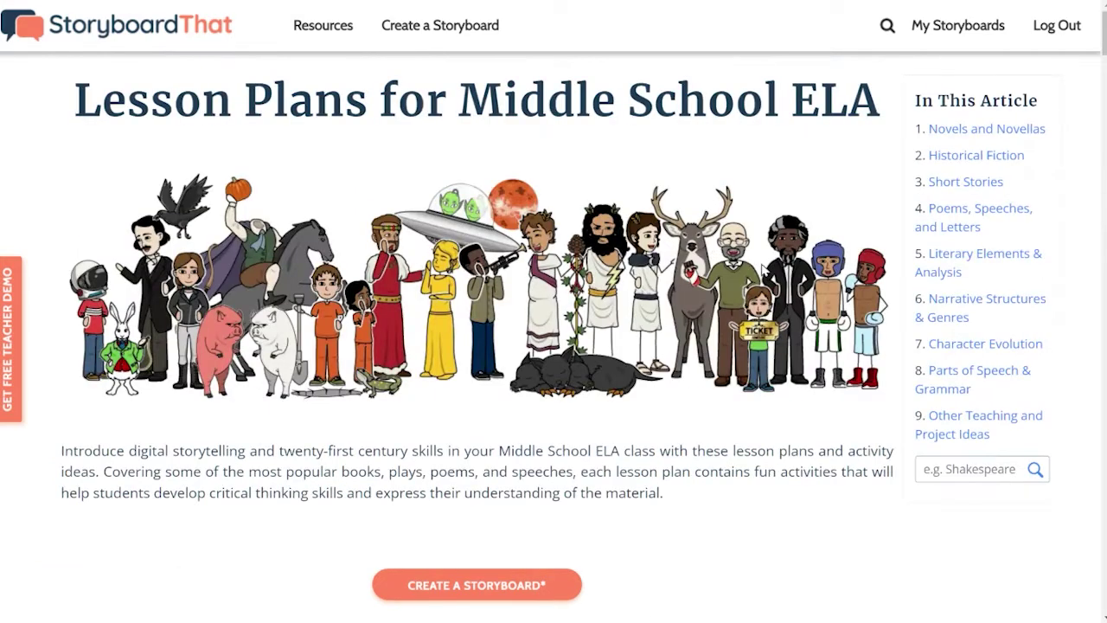
Scroll through the Middle School ELA Novels and Novellas lists to locate Ghost.
scroll(787, 313, "down", 6)
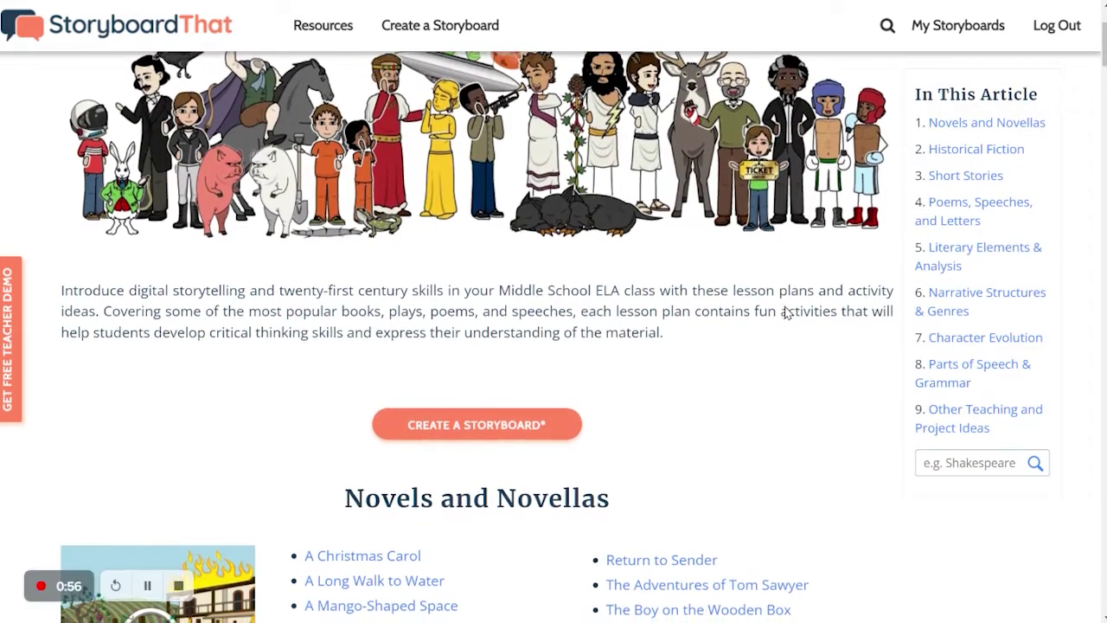
scroll(840, 323, "down", 5)
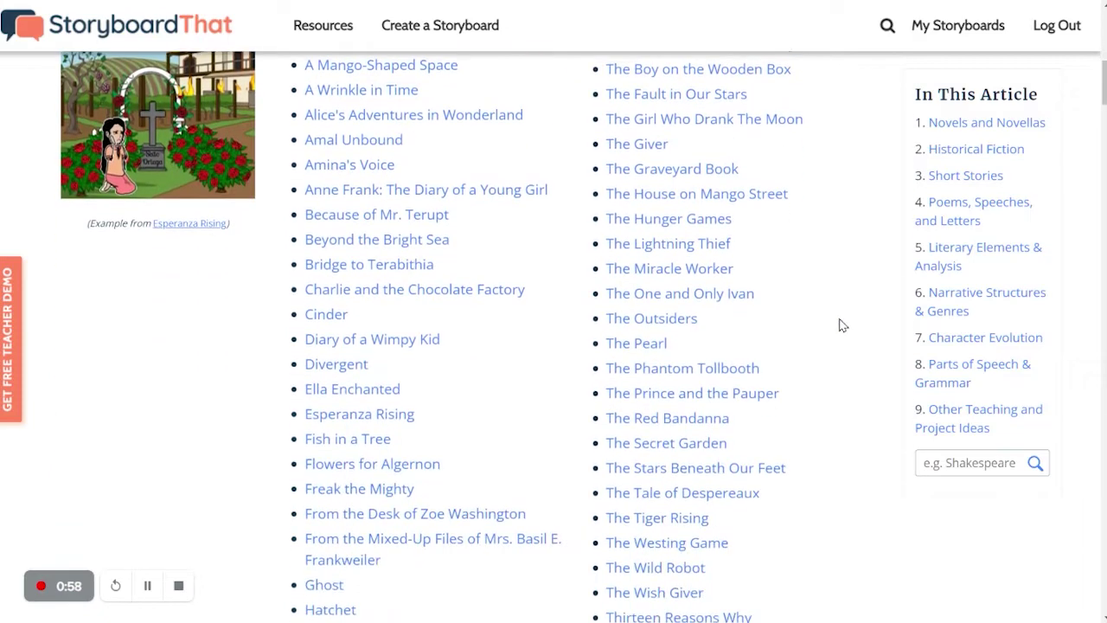
scroll(839, 325, "down", 6)
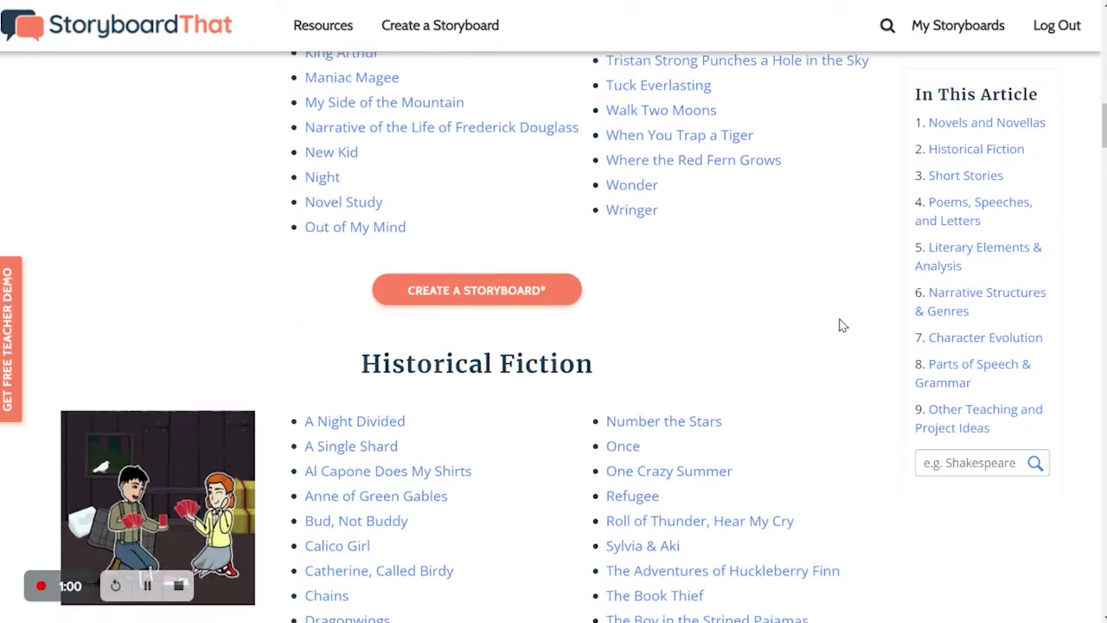
scroll(840, 324, "down", 8)
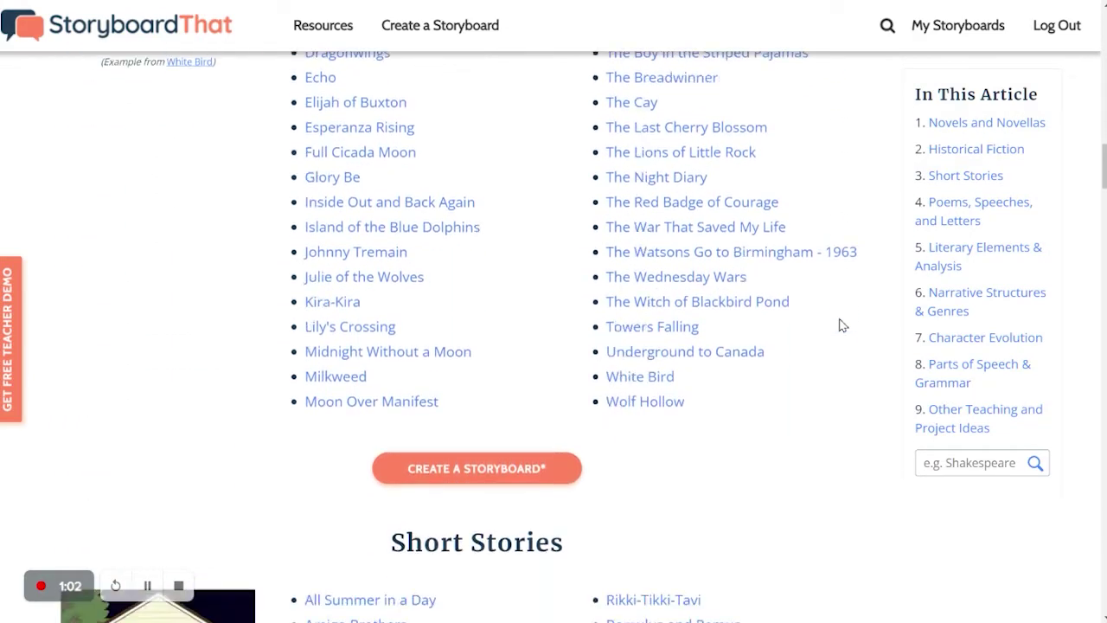
scroll(840, 325, "down", 7)
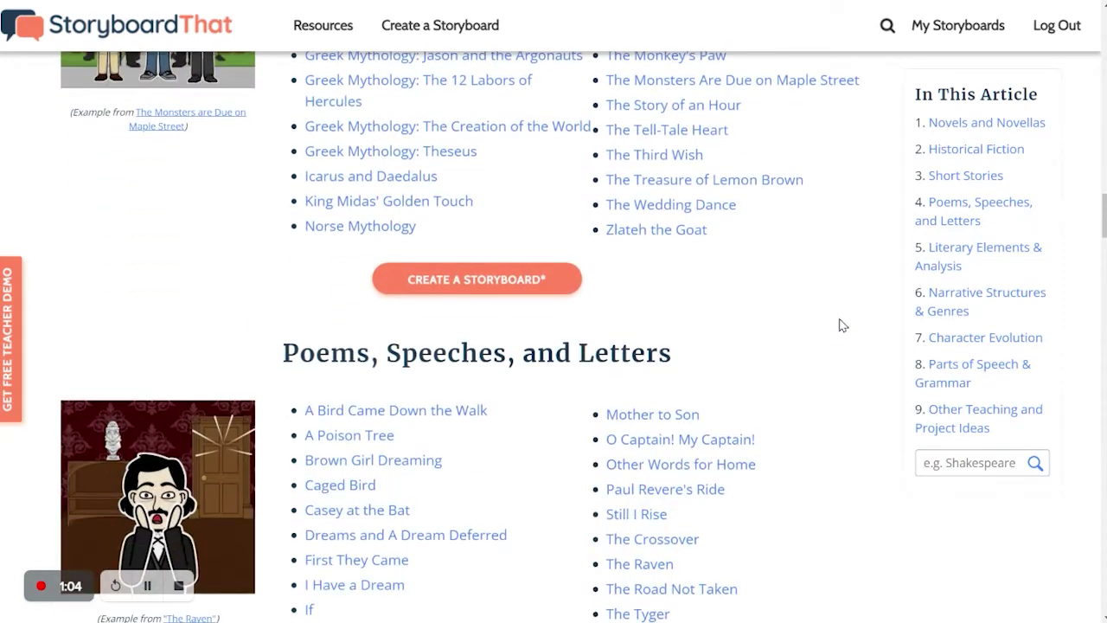
scroll(839, 325, "down", 6)
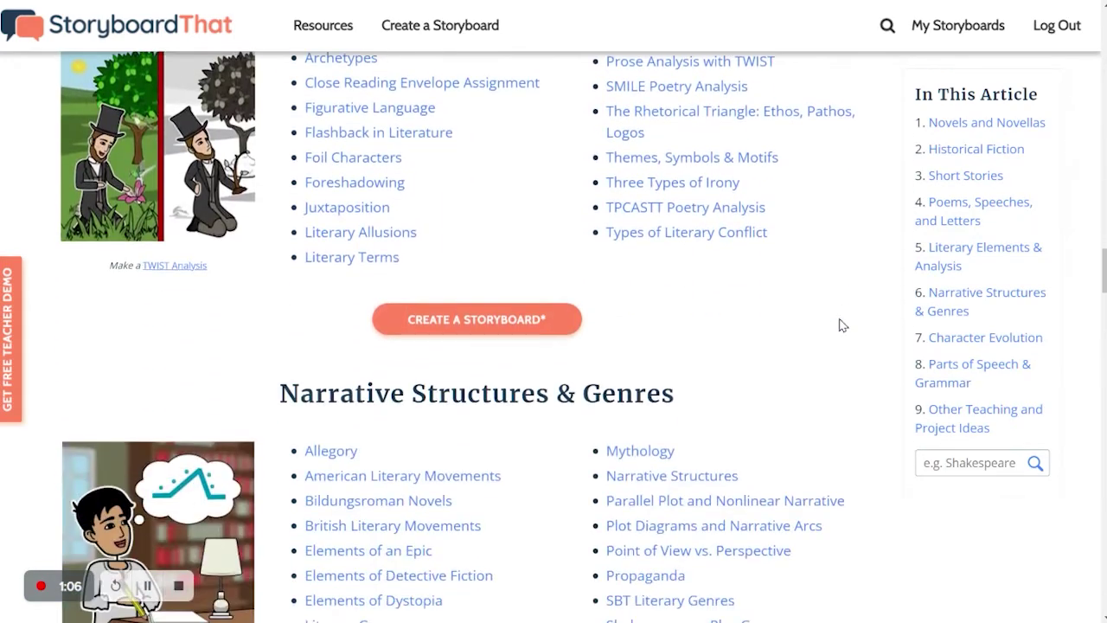
scroll(840, 326, "up", 4)
scroll(843, 325, "up", 8)
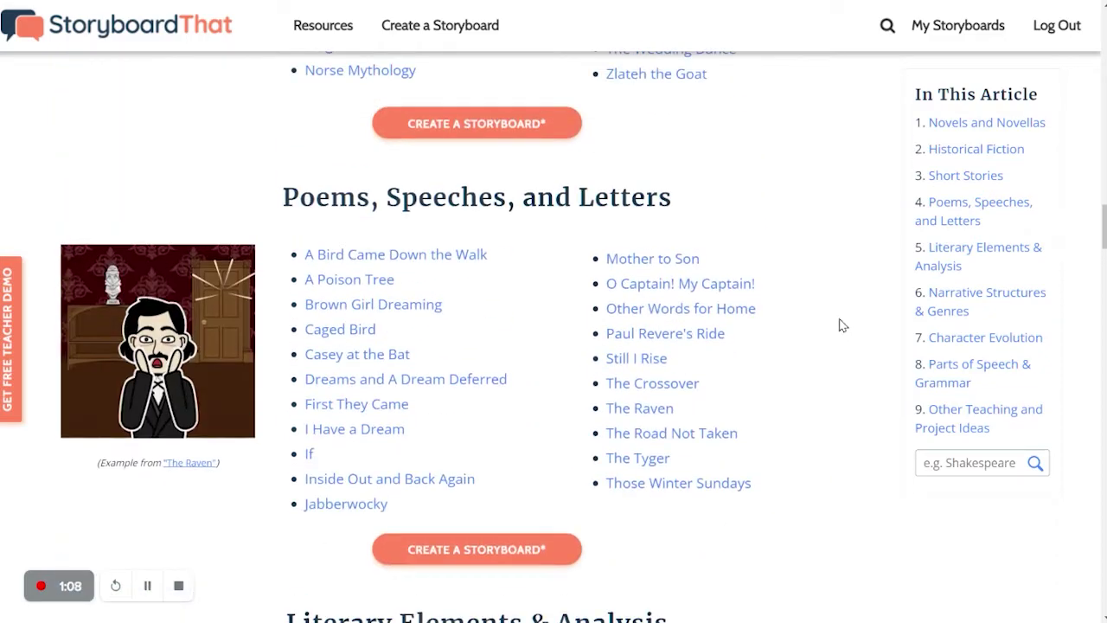
scroll(840, 325, "up", 10)
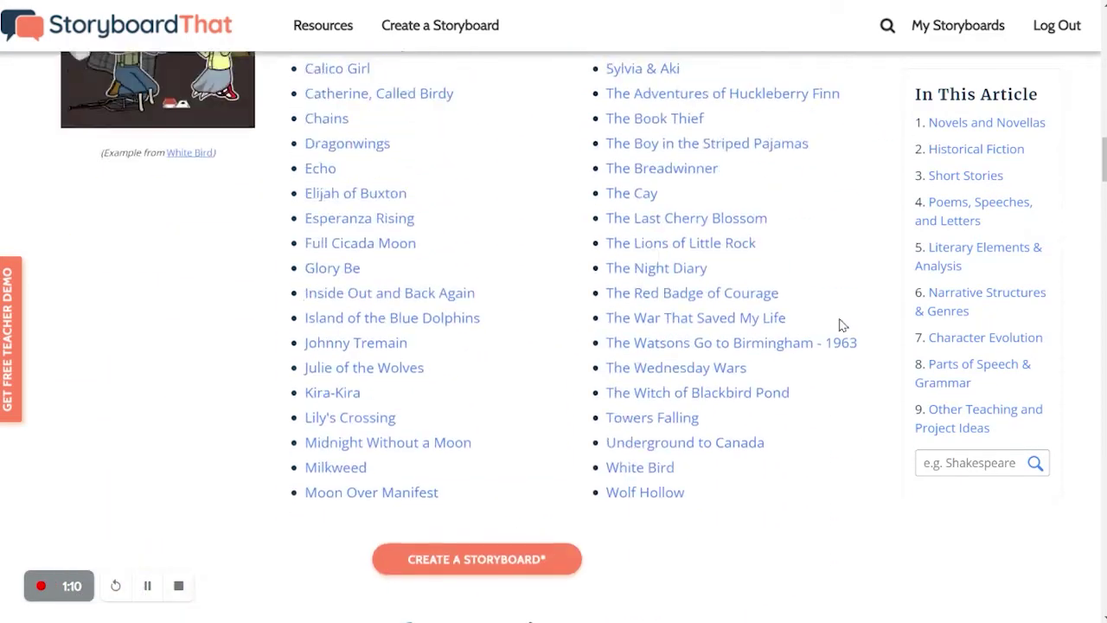
scroll(840, 325, "down", 1)
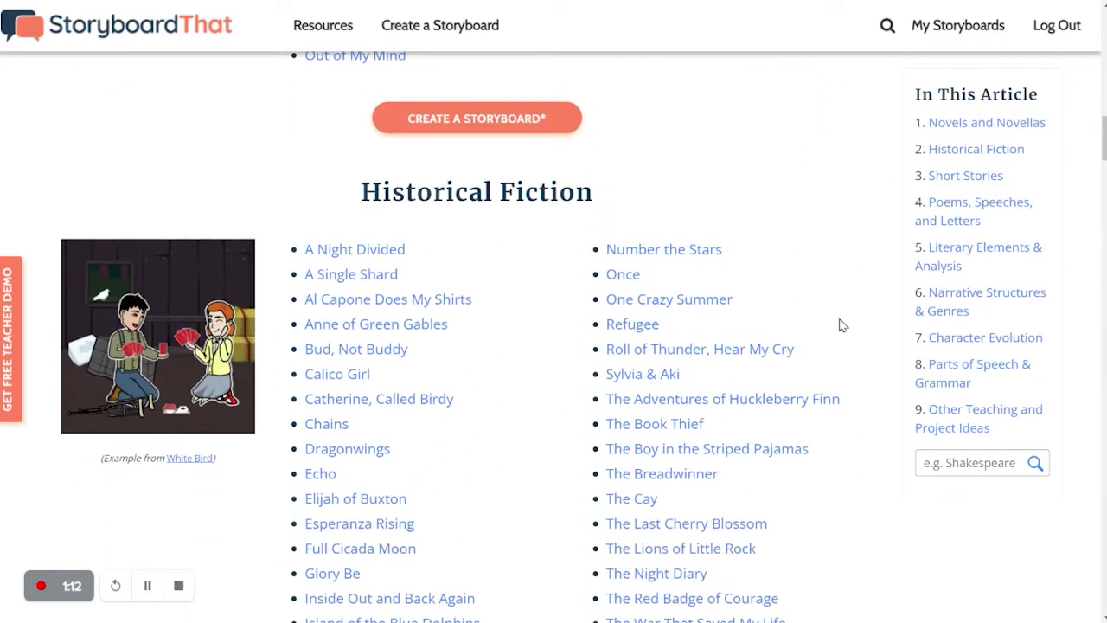
scroll(840, 325, "up", 5)
scroll(843, 325, "up", 2)
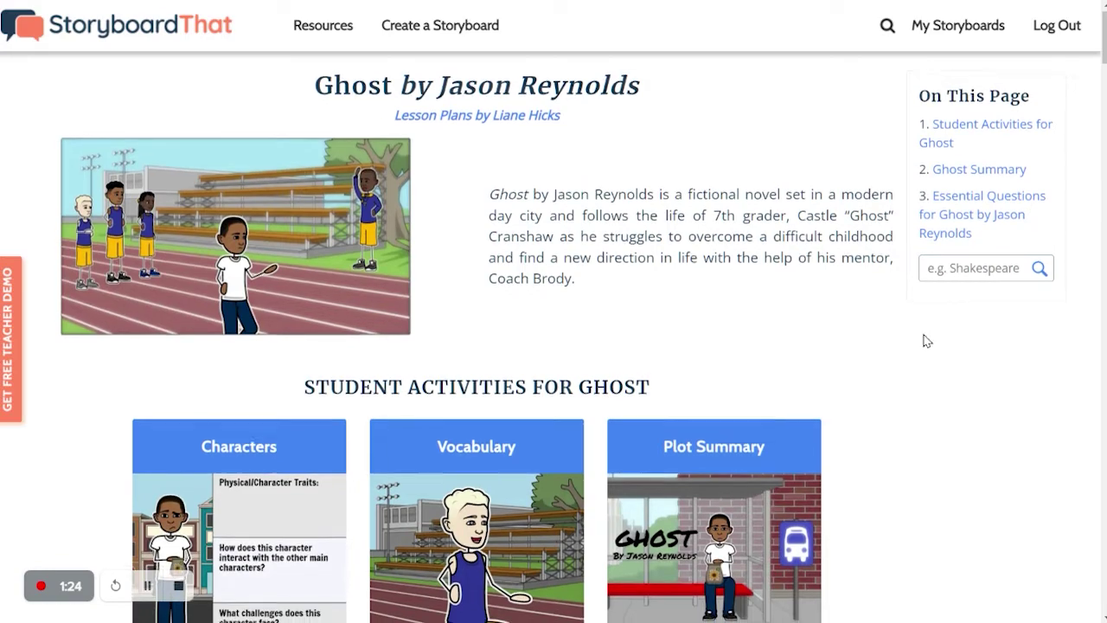
Review the Ghost by Jason Reynolds summary and essential questions, then return to Student Activities.
scroll(925, 341, "down", 5)
scroll(925, 341, "down", 5)
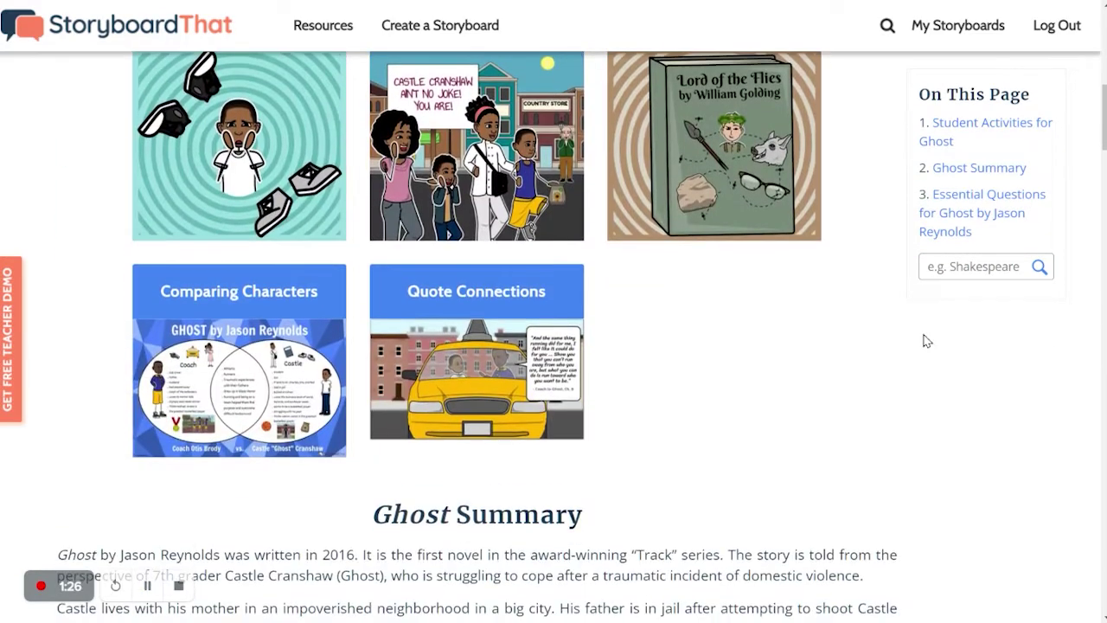
scroll(926, 341, "down", 5)
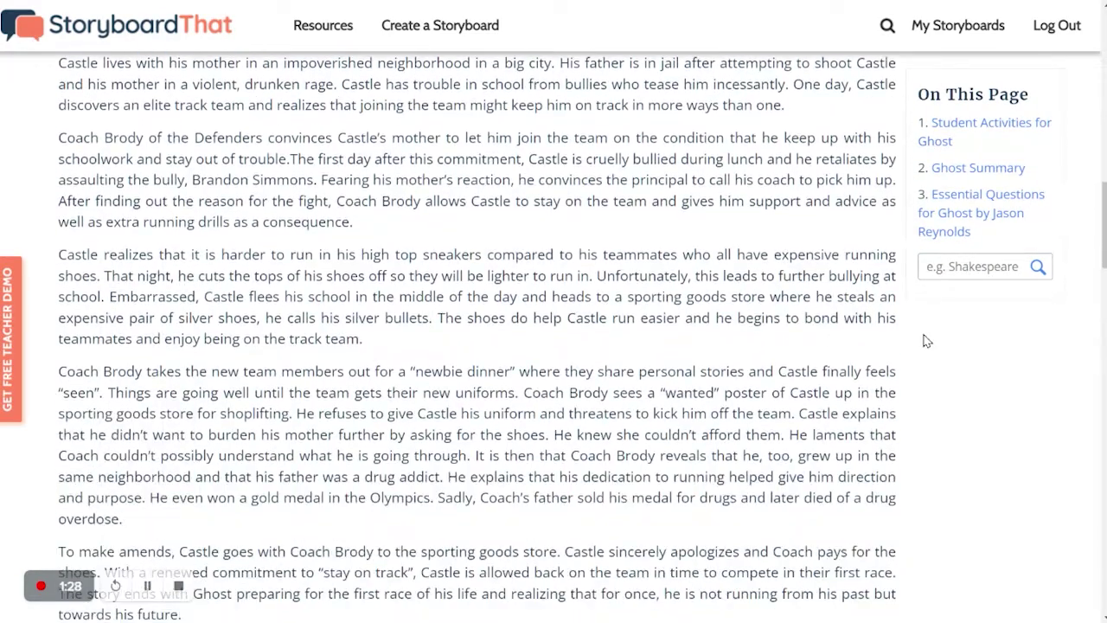
scroll(764, 304, "down", 1)
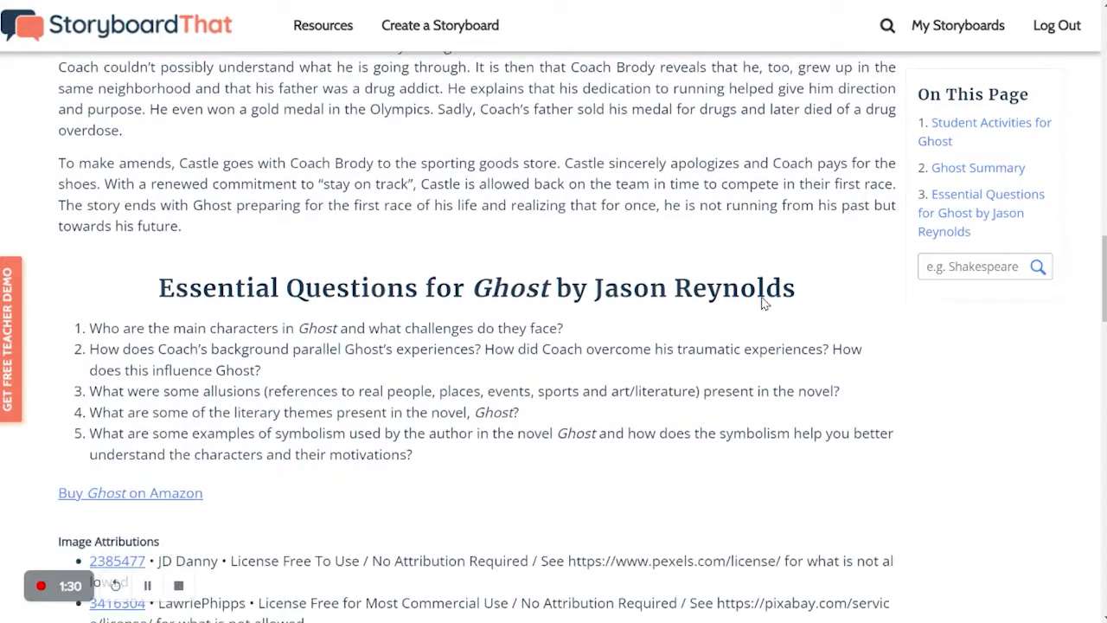
scroll(532, 473, "up", 10)
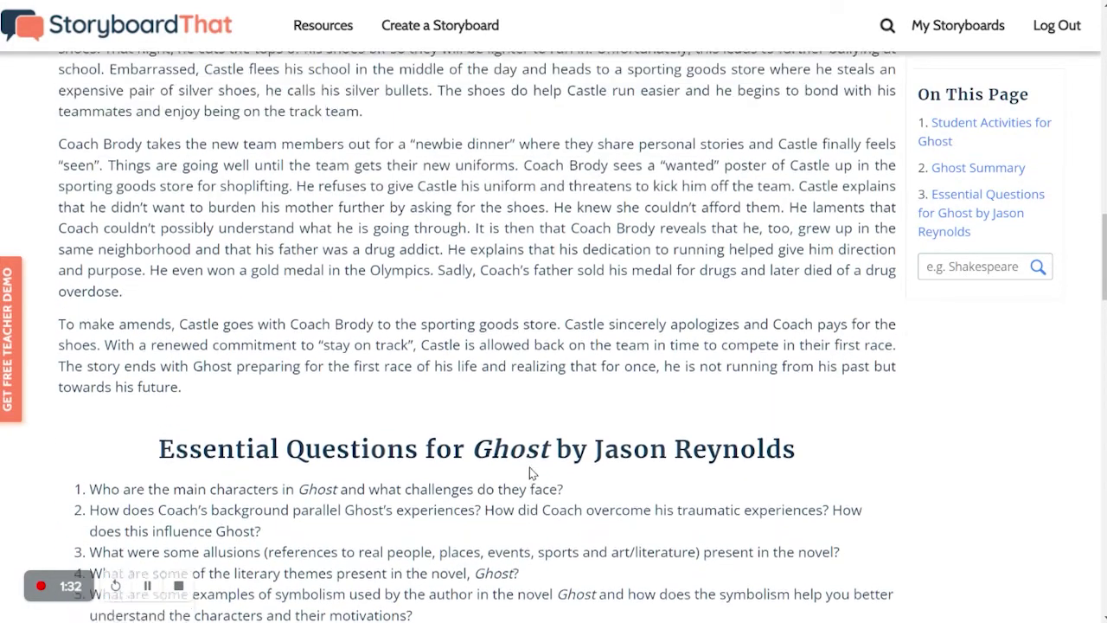
scroll(680, 423, "up", 5)
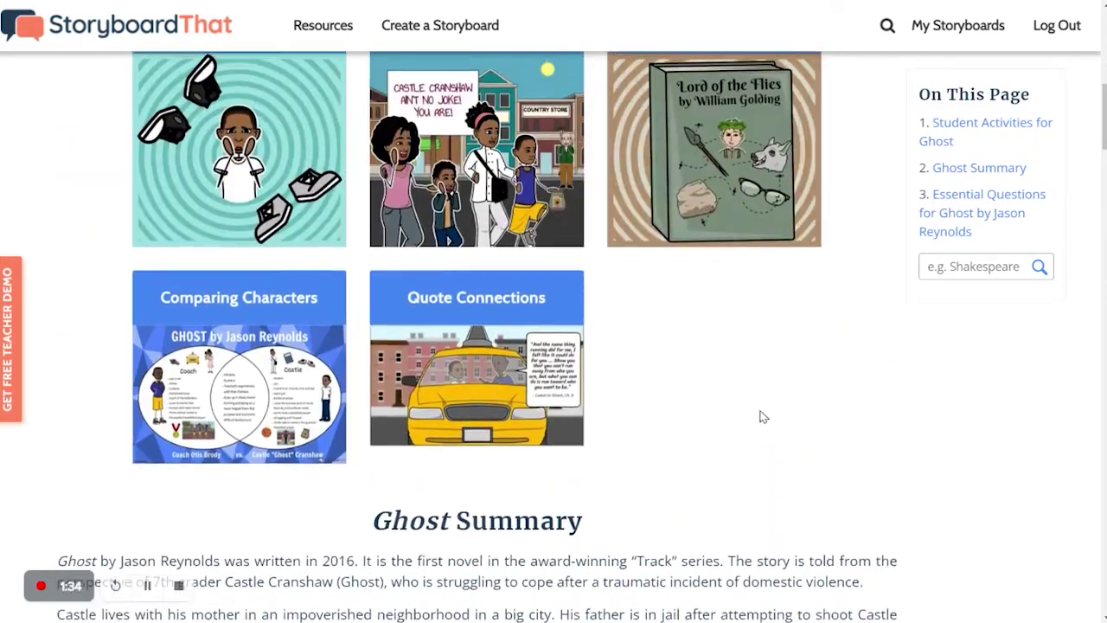
scroll(920, 432, "up", 1)
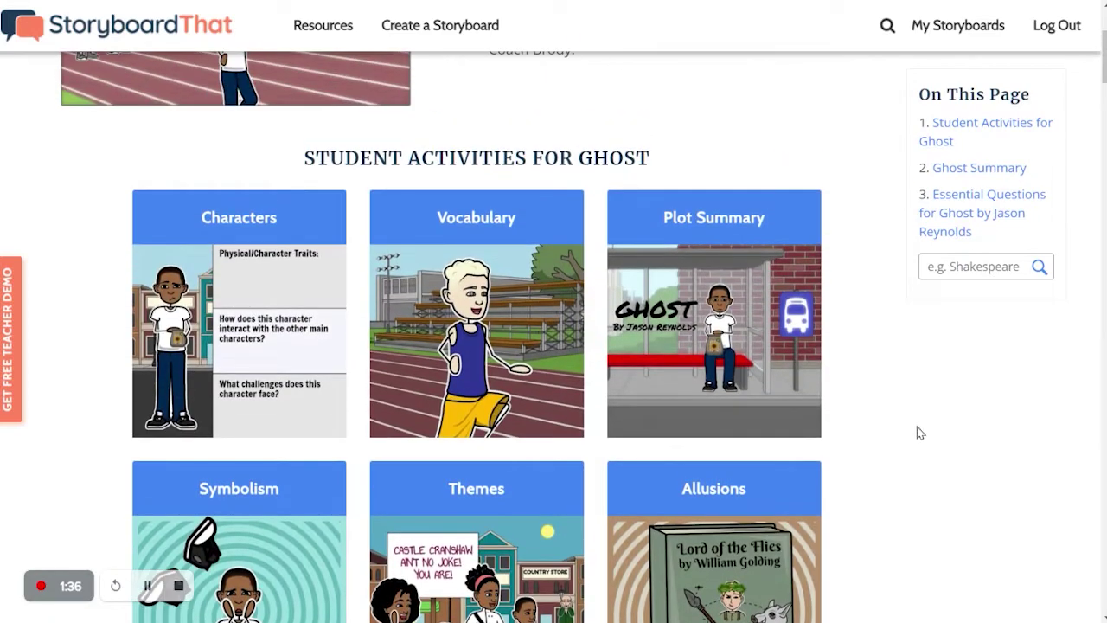
scroll(920, 432, "up", 1)
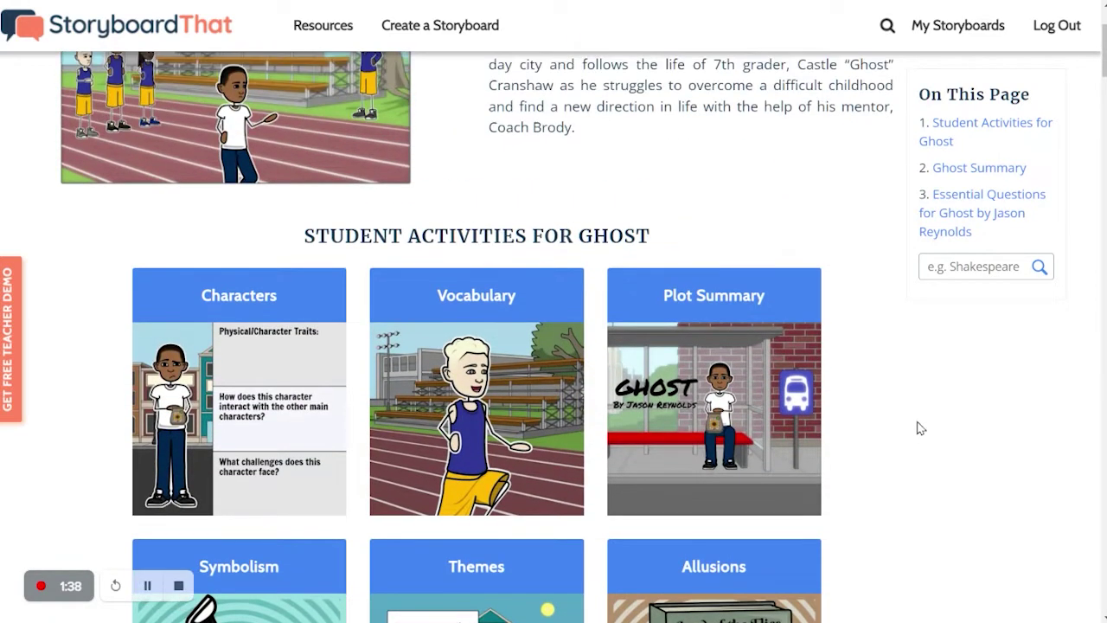
scroll(914, 404, "down", 2)
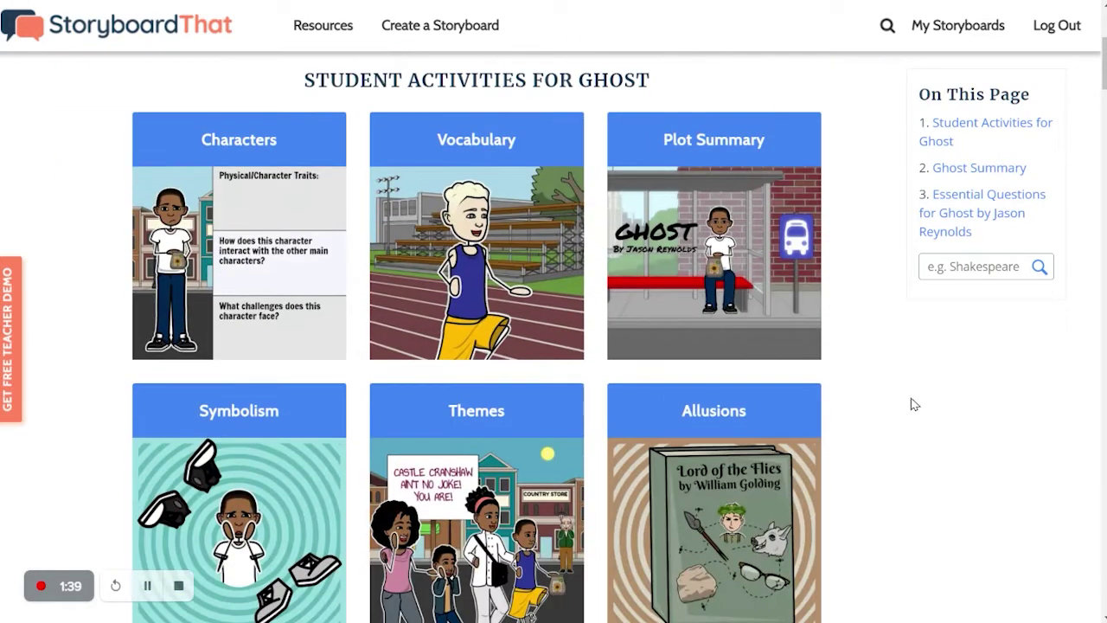
left_click(222, 240)
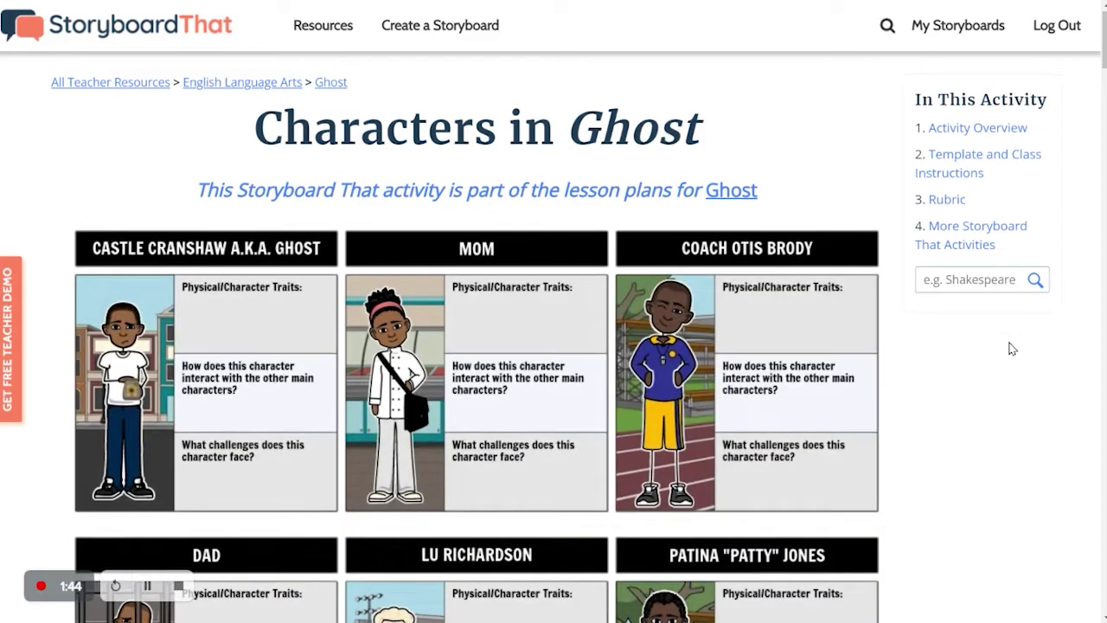
scroll(1012, 348, "down", 3)
scroll(1012, 349, "down", 5)
scroll(1012, 349, "down", 4)
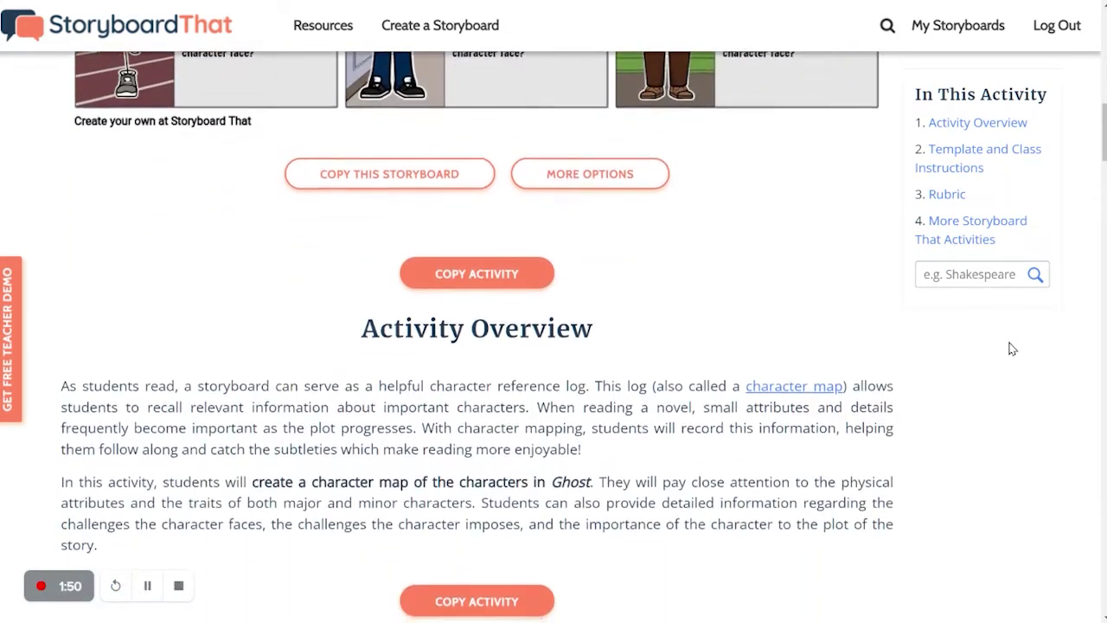
scroll(1012, 349, "down", 3)
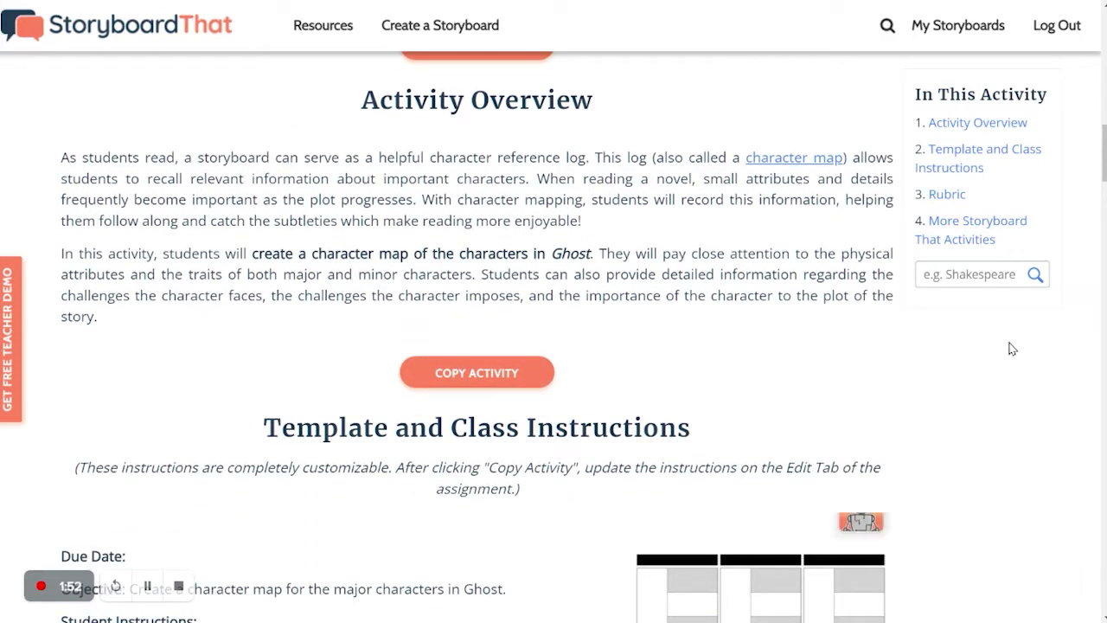
scroll(999, 347, "down", 1)
scroll(951, 350, "down", 1)
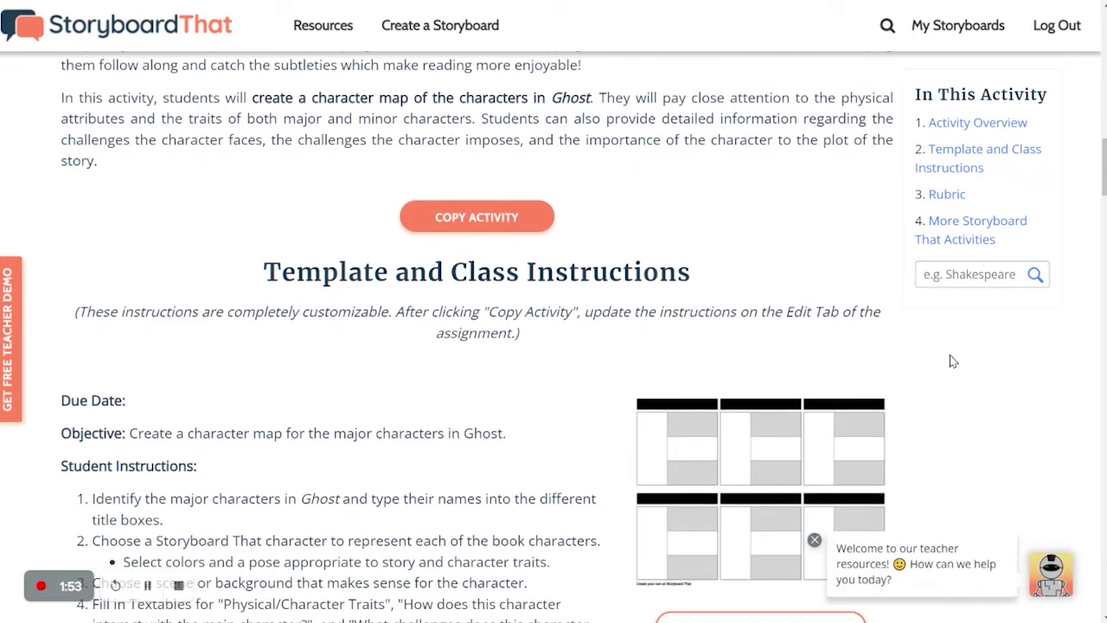
left_click(814, 541)
scroll(994, 456, "down", 2)
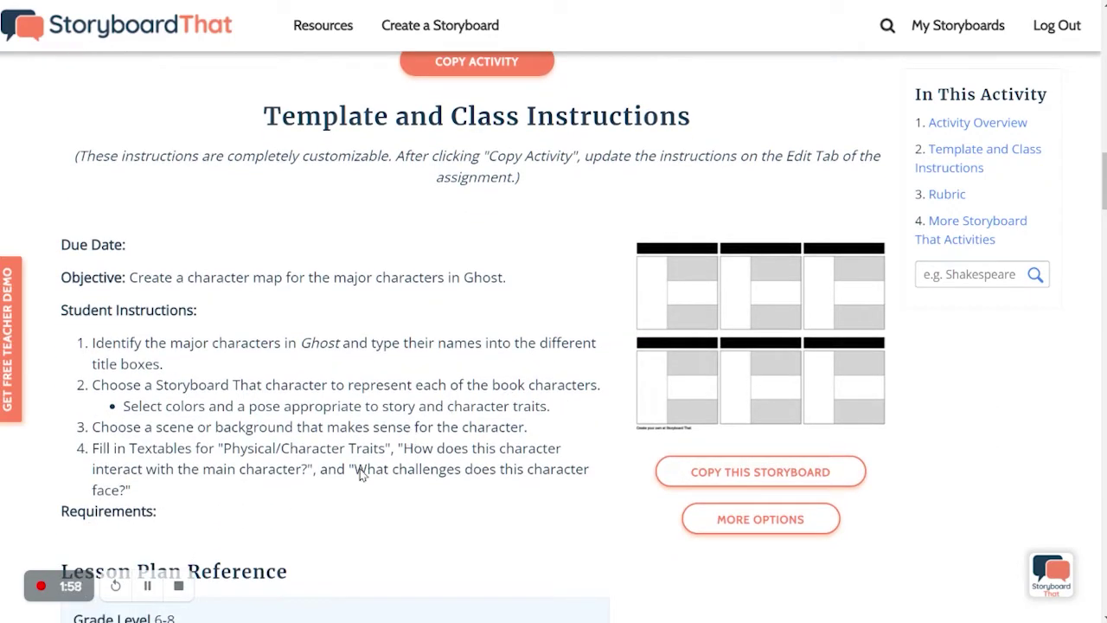
scroll(361, 474, "down", 3)
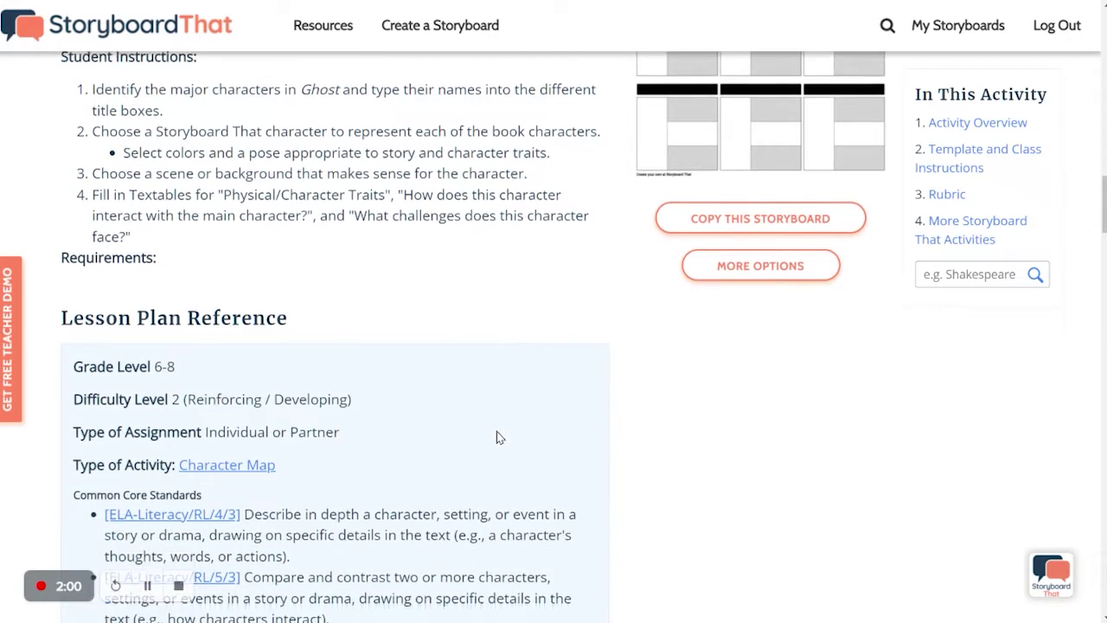
scroll(499, 436, "down", 2)
scroll(885, 459, "up", 5)
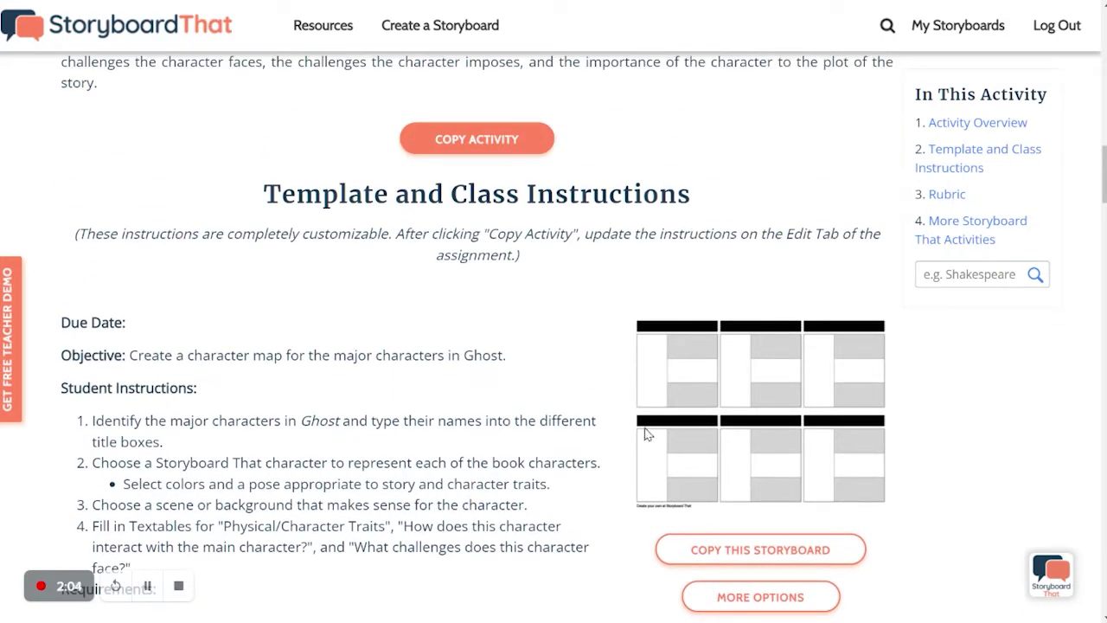
scroll(708, 402, "up", 6)
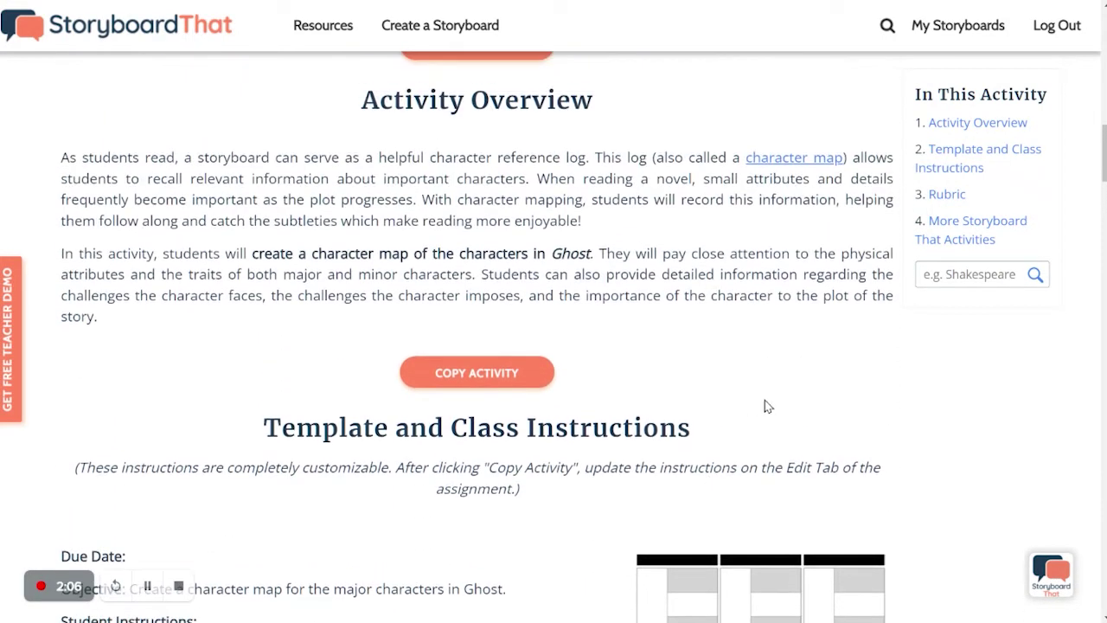
scroll(867, 430, "up", 9)
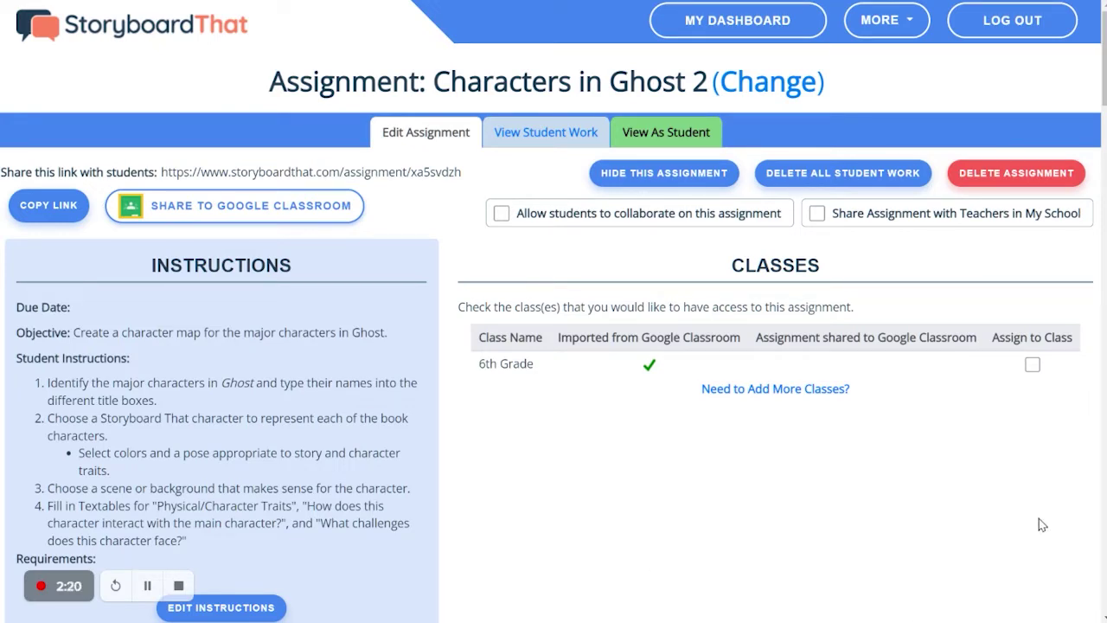
Tick 'Show This to My Students' under the Ghost Characters example storyboard.
scroll(778, 484, "down", 3)
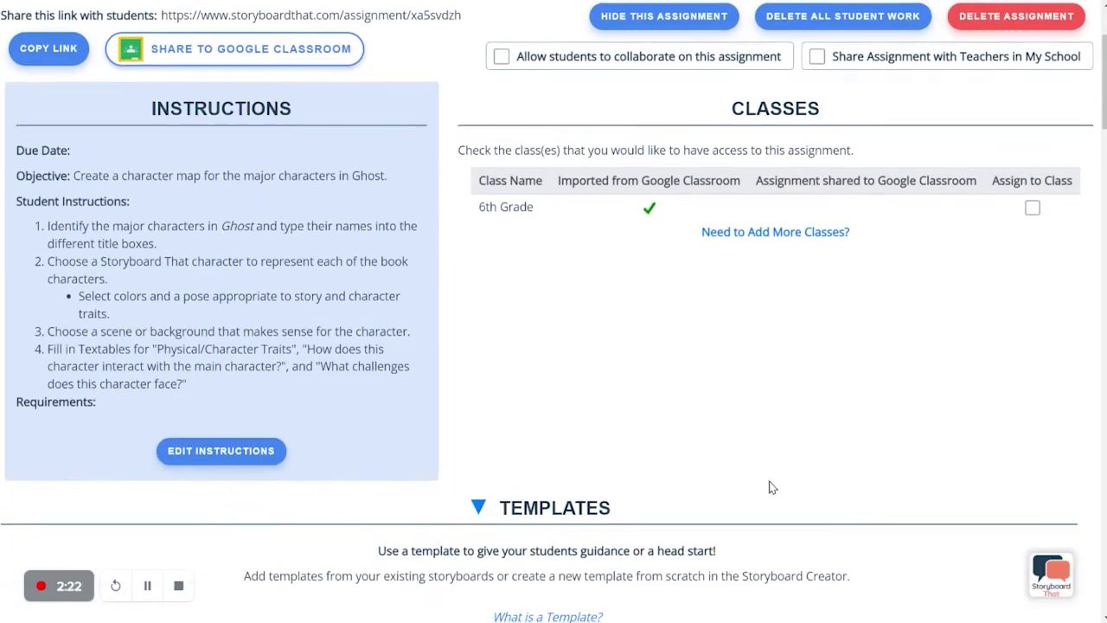
scroll(772, 487, "down", 6)
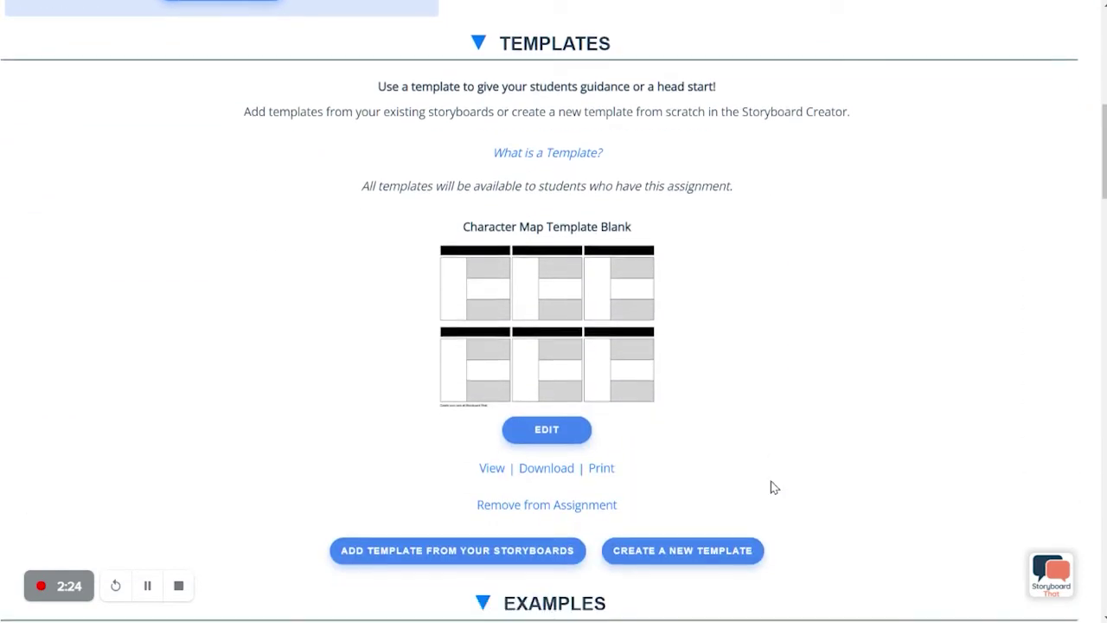
scroll(773, 487, "down", 7)
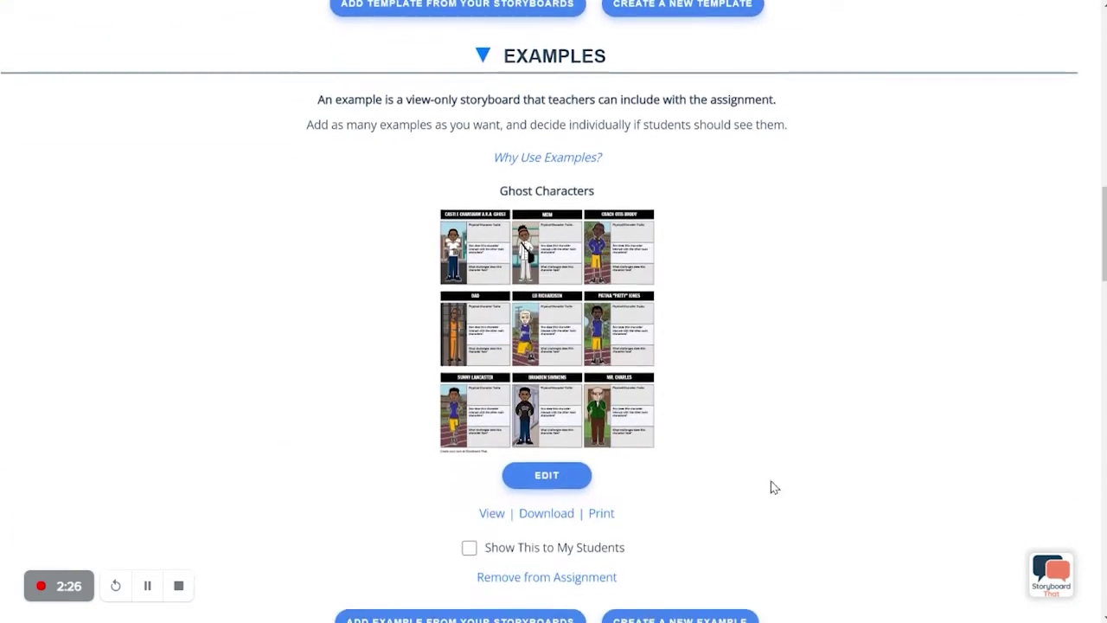
scroll(773, 487, "down", 6)
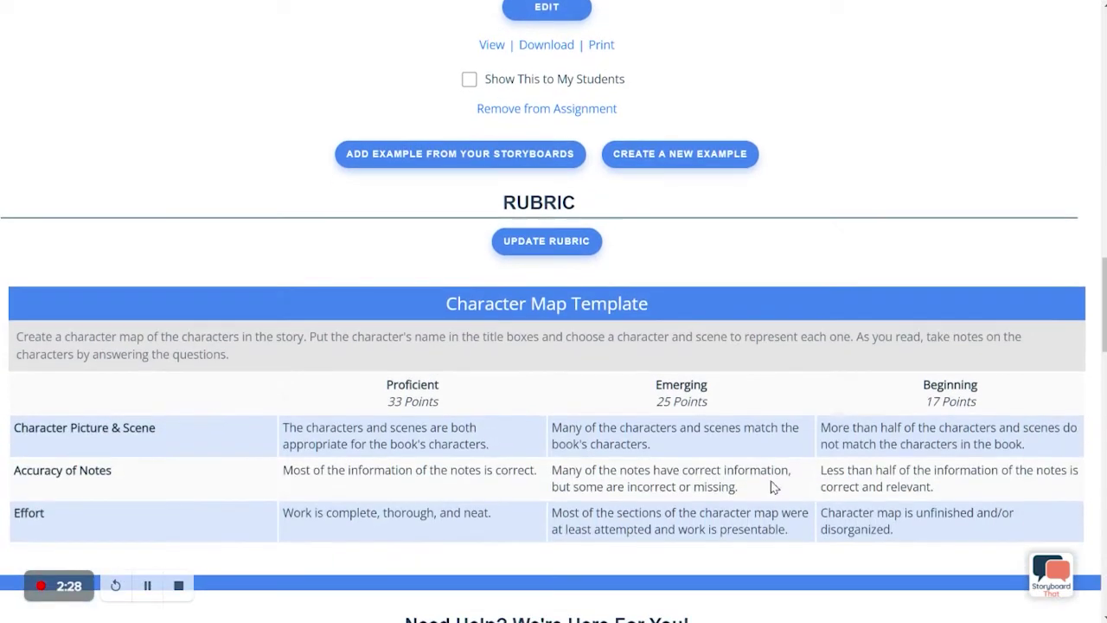
scroll(773, 487, "up", 4)
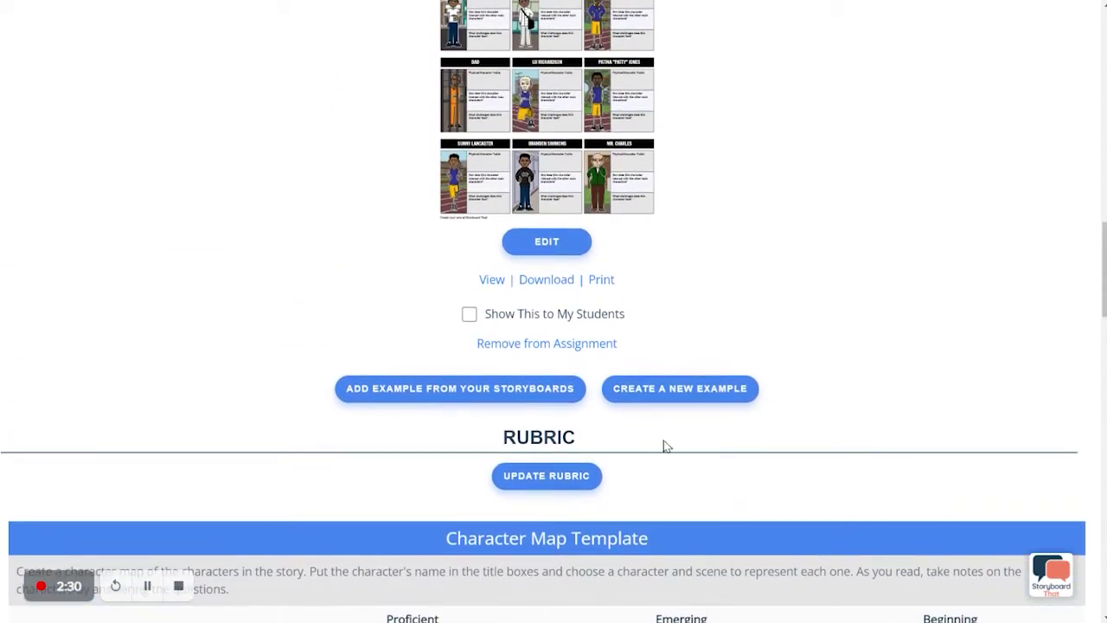
left_click(469, 316)
Highlight the wording about showing the example, then clear the highlight.
scroll(861, 481, "up", 12)
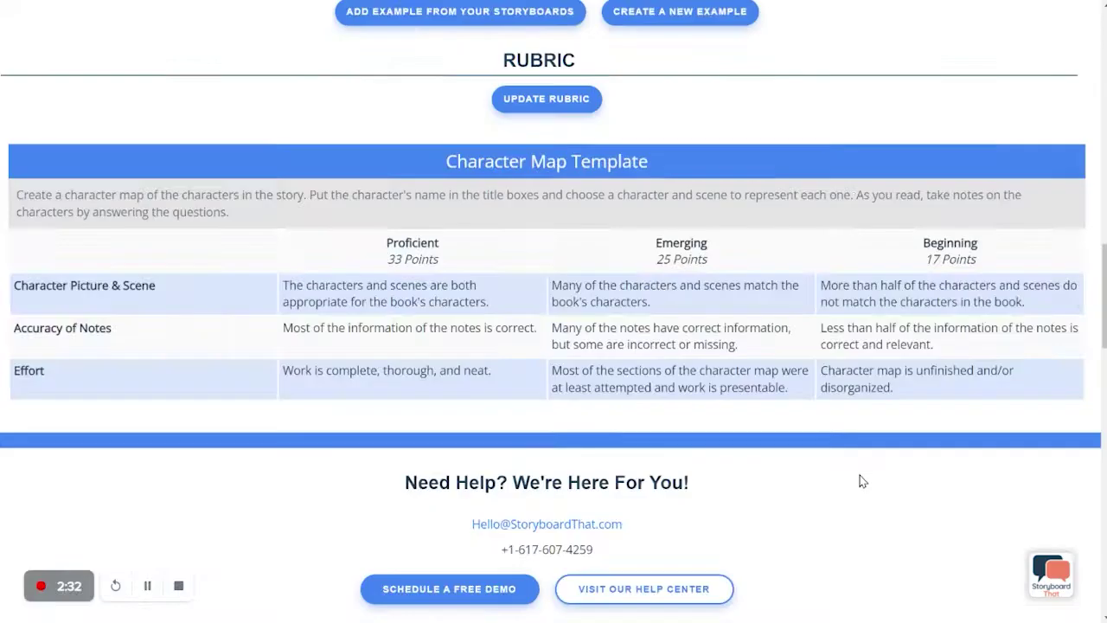
scroll(865, 511, "up", 2)
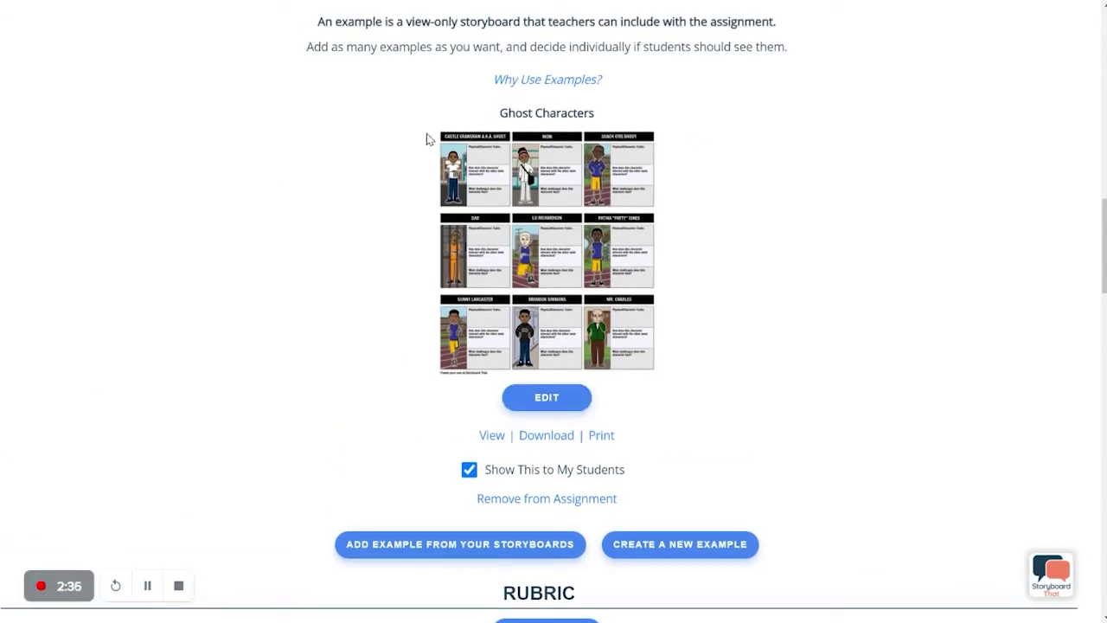
left_click_drag(482, 470, 640, 484)
left_click(683, 481)
scroll(811, 437, "up", 10)
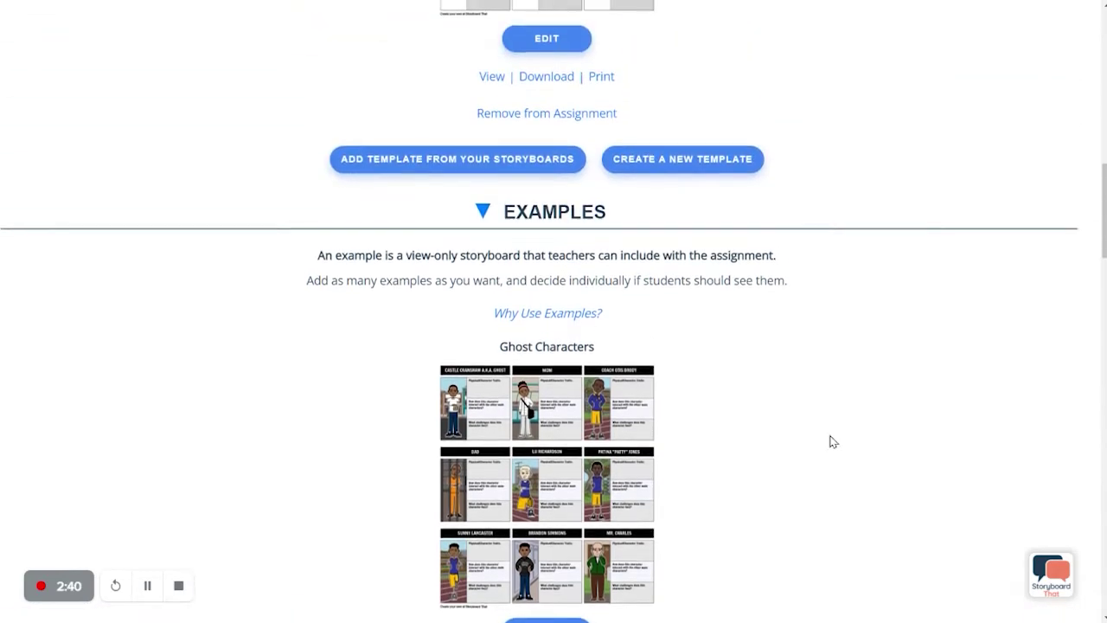
scroll(948, 450, "up", 5)
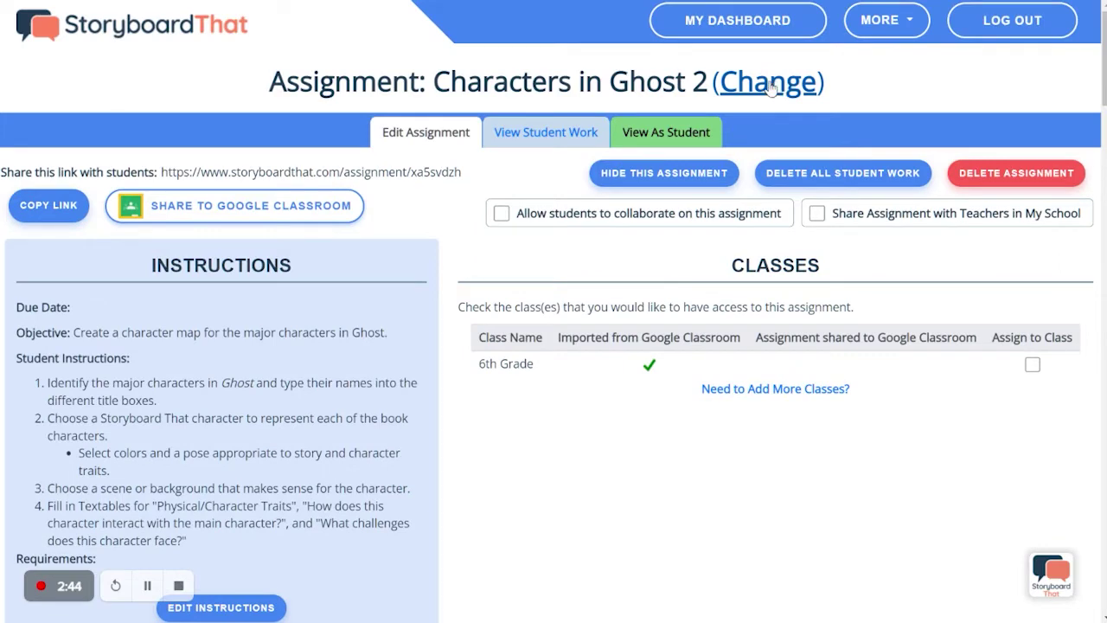
scroll(564, 338, "down", 2)
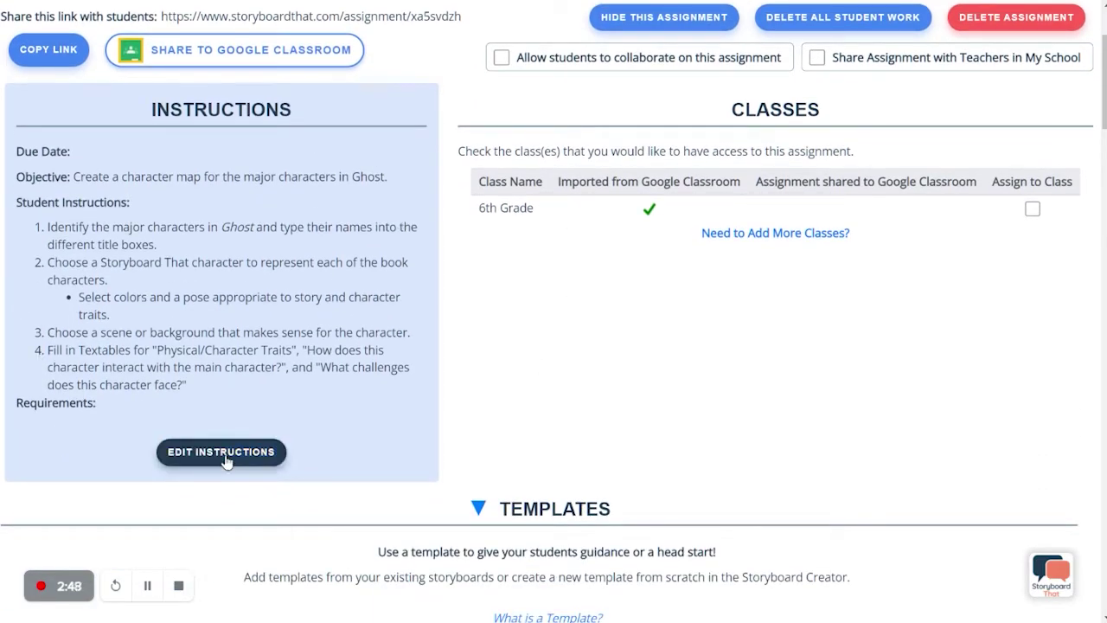
scroll(889, 471, "down", 5)
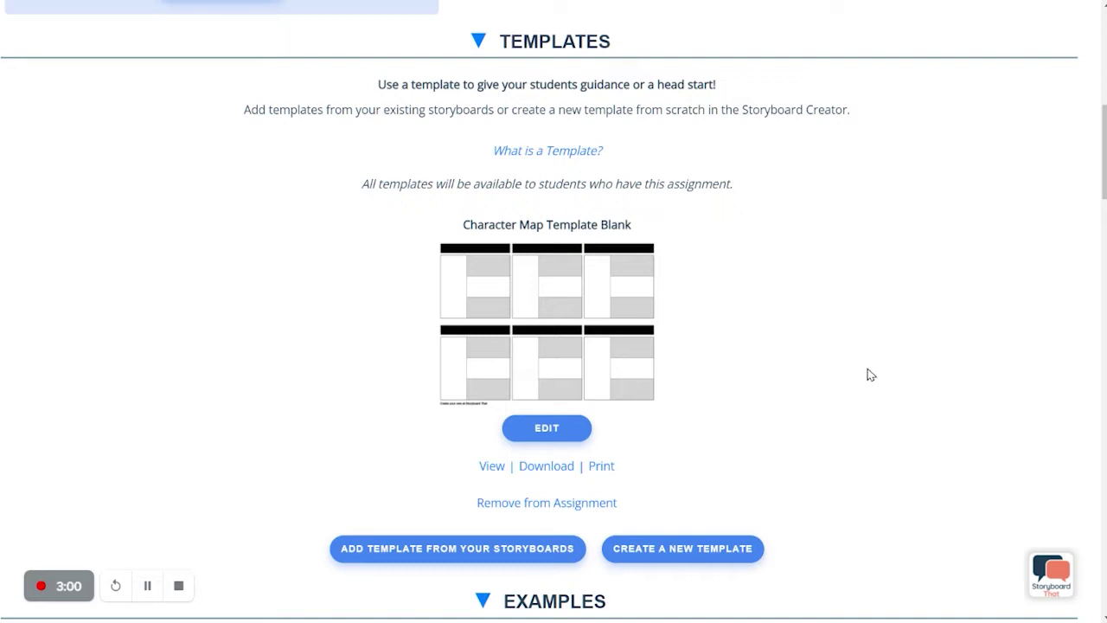
scroll(871, 374, "down", 5)
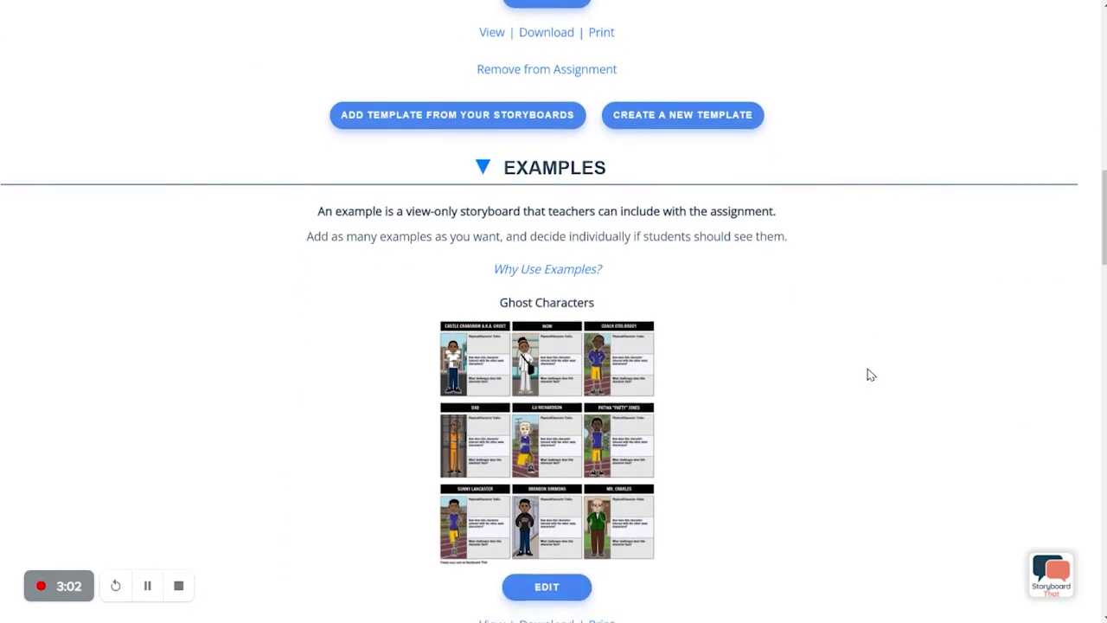
scroll(870, 375, "down", 8)
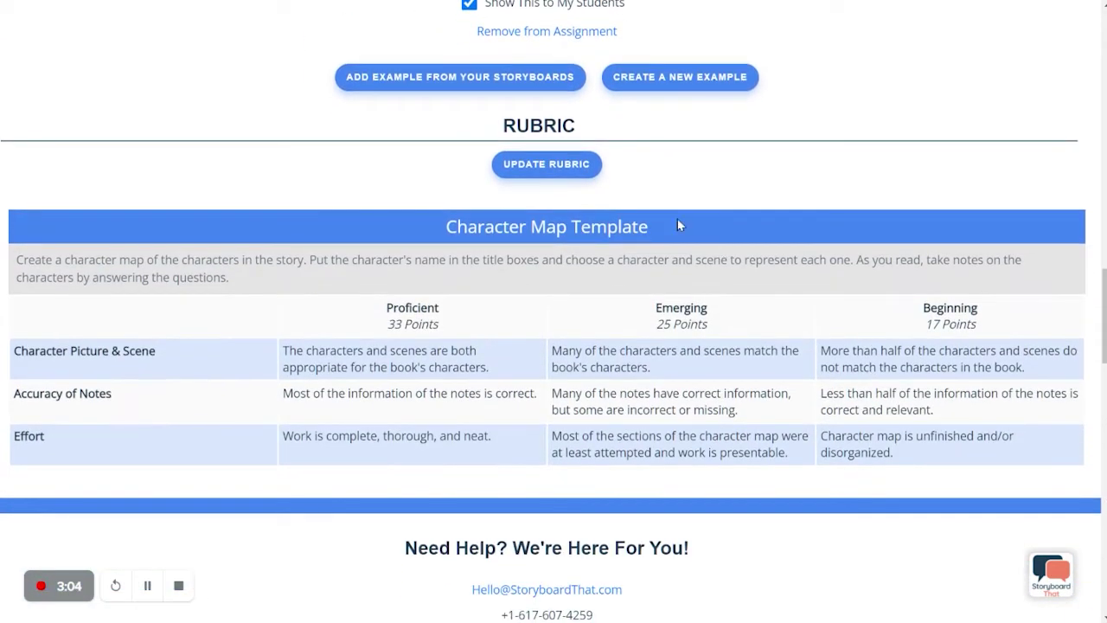
left_click(559, 177)
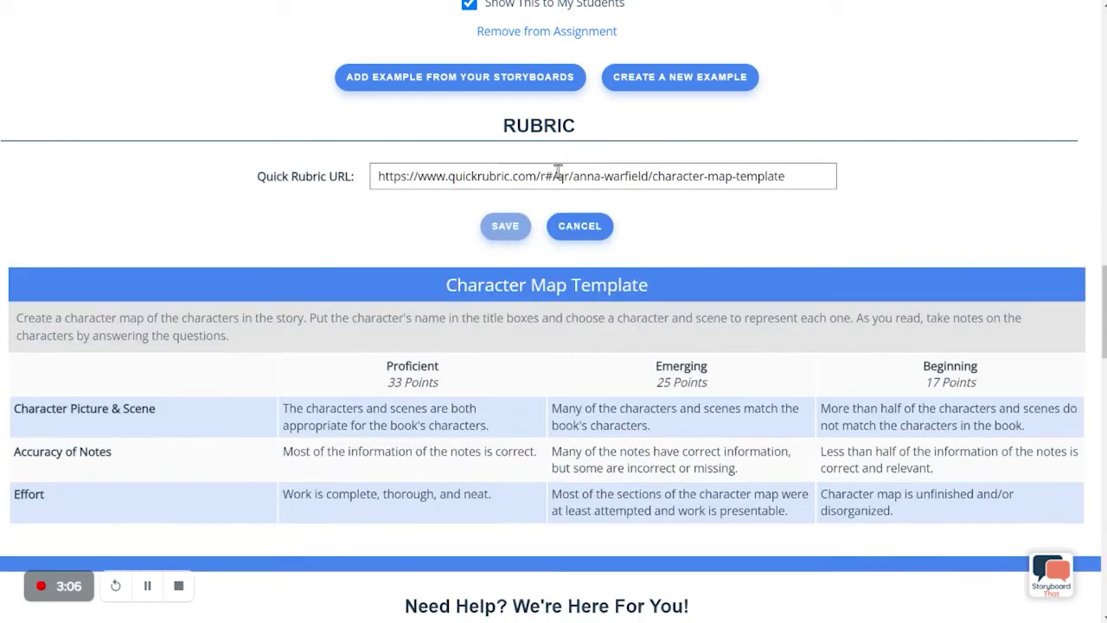
left_click_drag(816, 176, 366, 179)
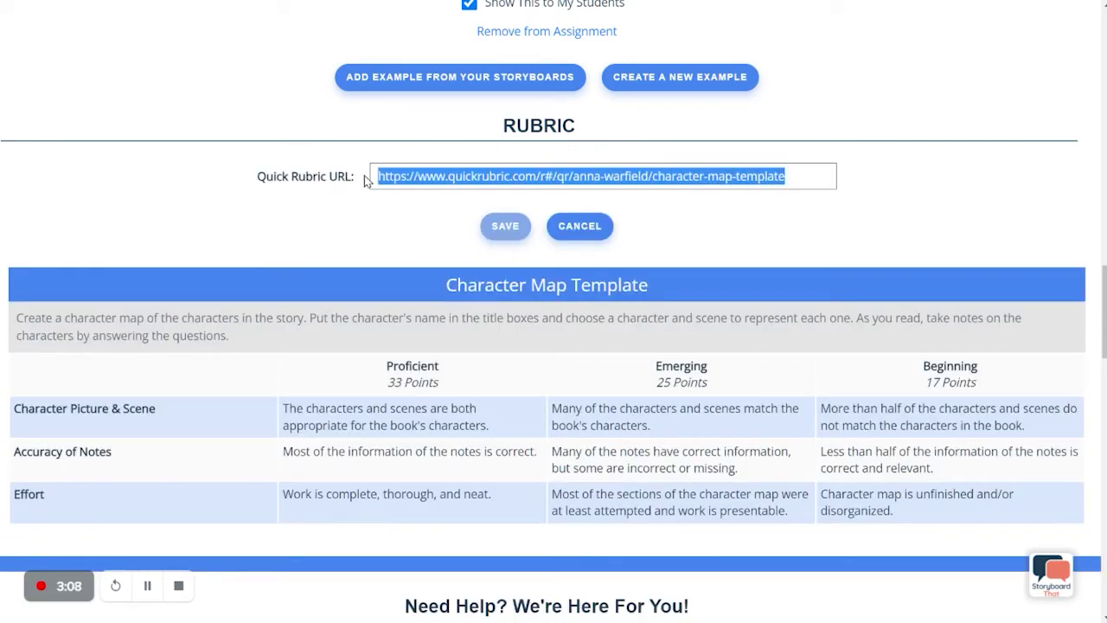
left_click(377, 213)
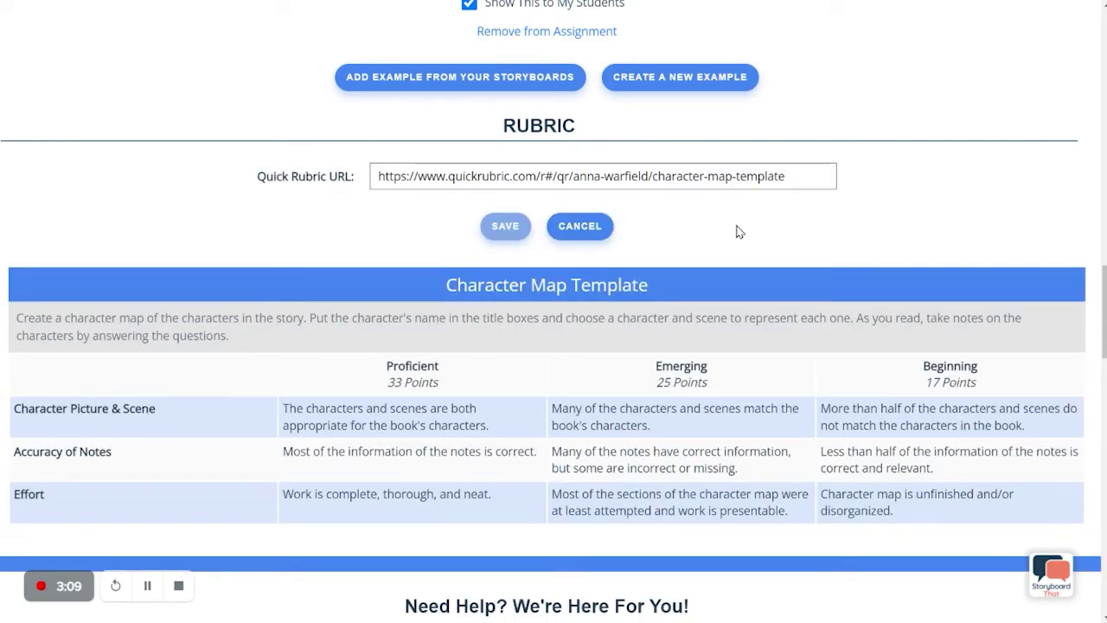
left_click(608, 226)
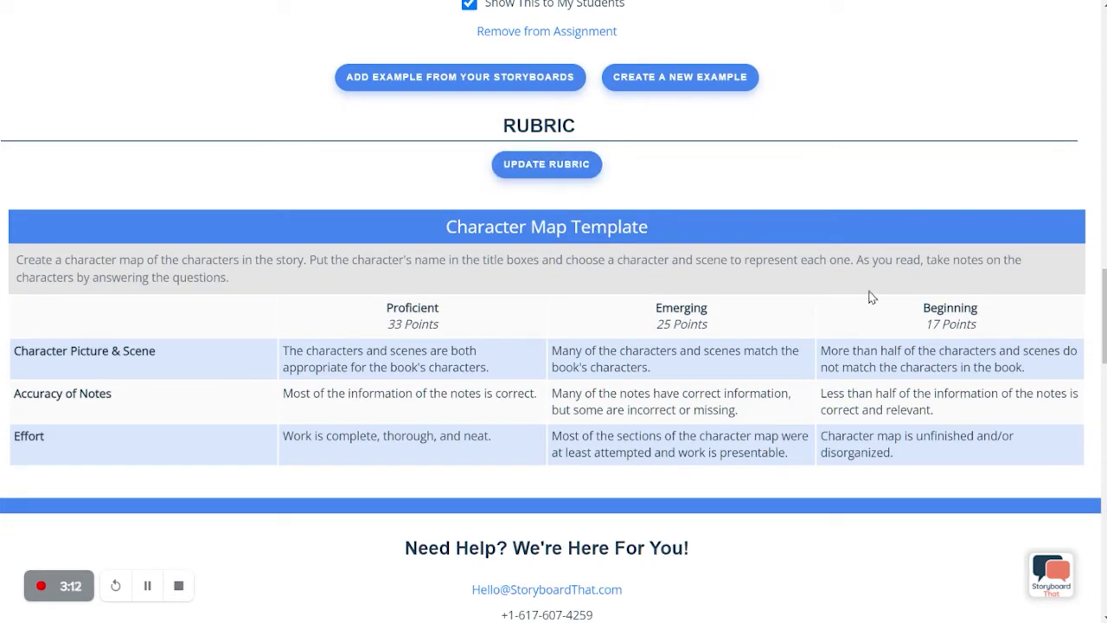
Hide the Characters in Ghost 2 assignment from students, confirming with Hide Assignment.
scroll(927, 301, "up", 6)
scroll(907, 245, "up", 10)
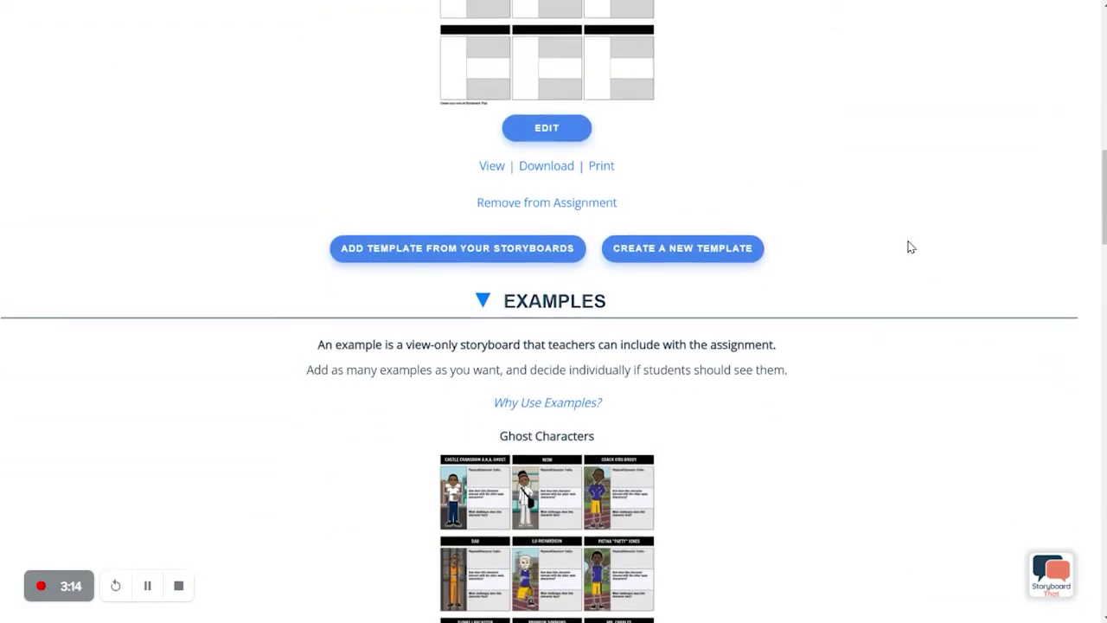
scroll(910, 251, "up", 2)
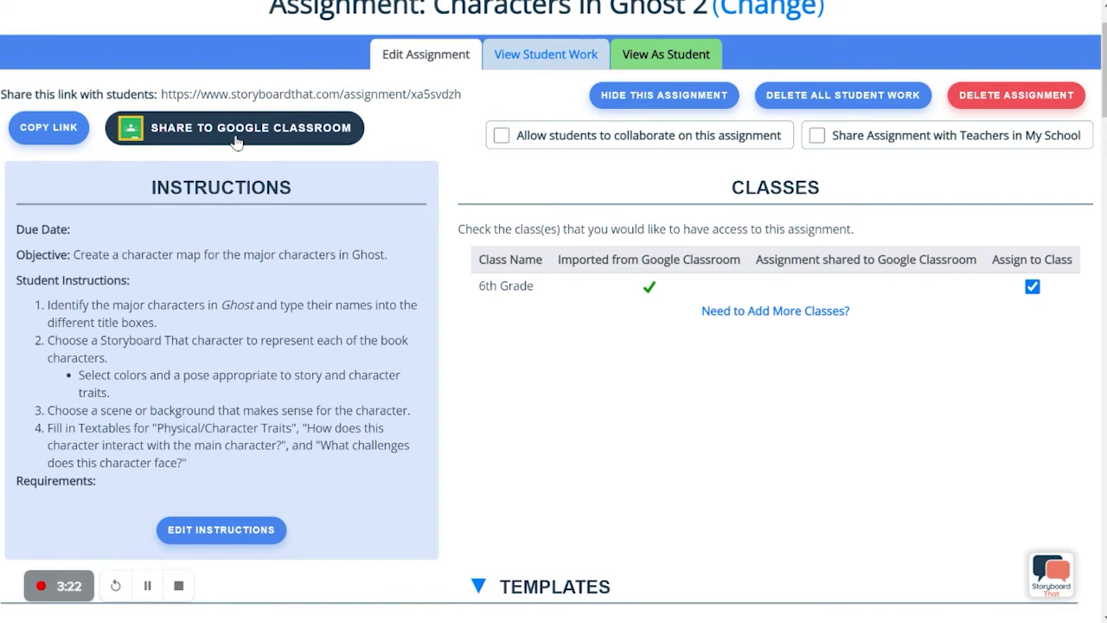
scroll(617, 301, "up", 2)
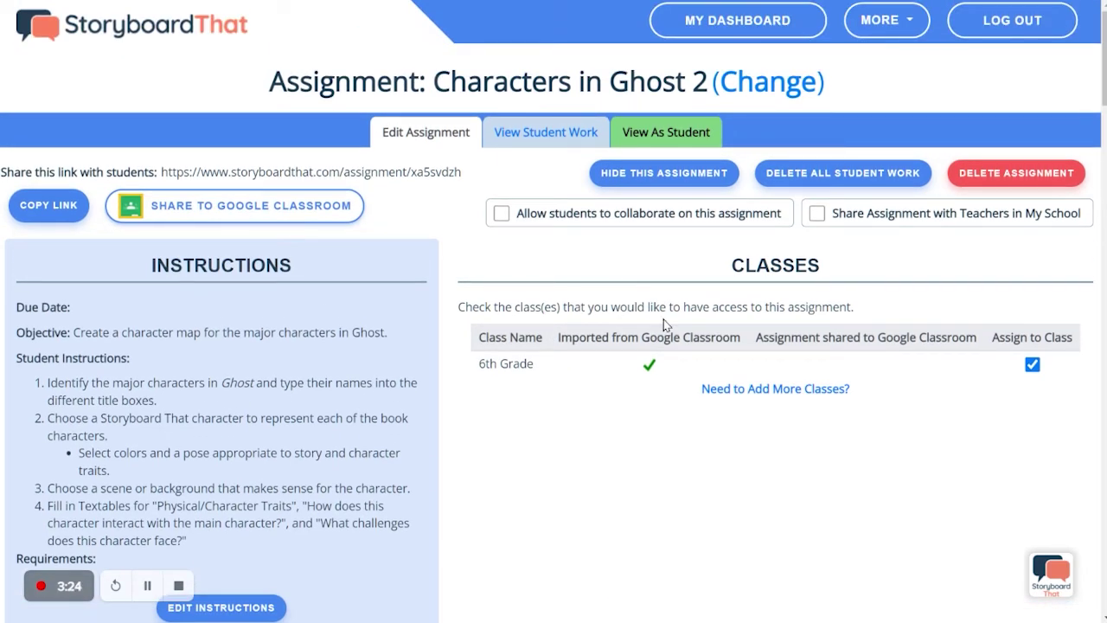
left_click(647, 176)
left_click(555, 221)
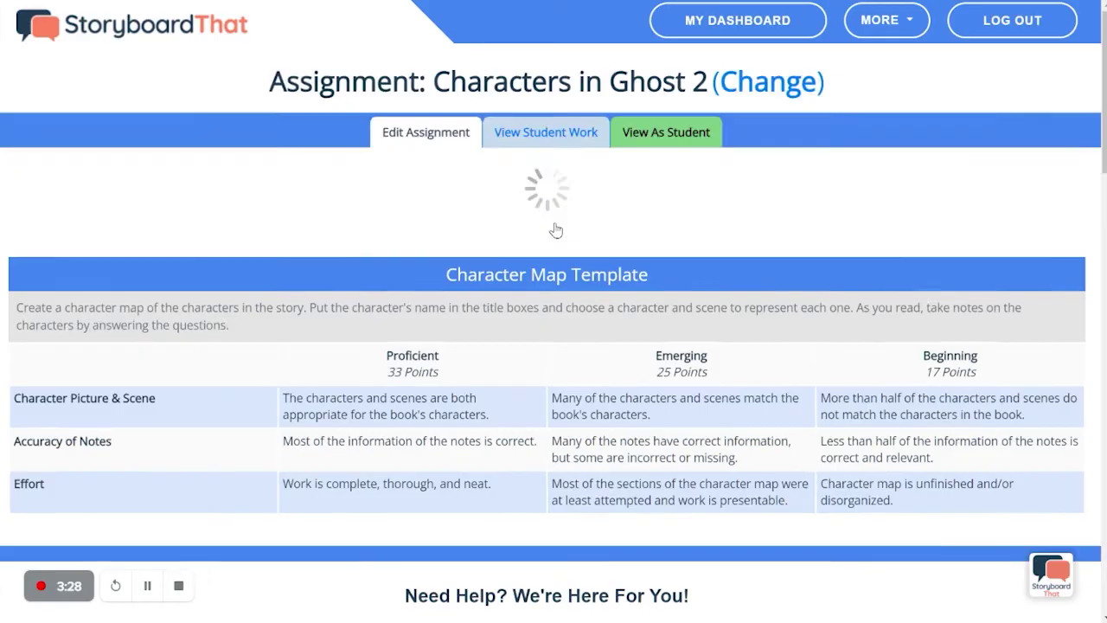